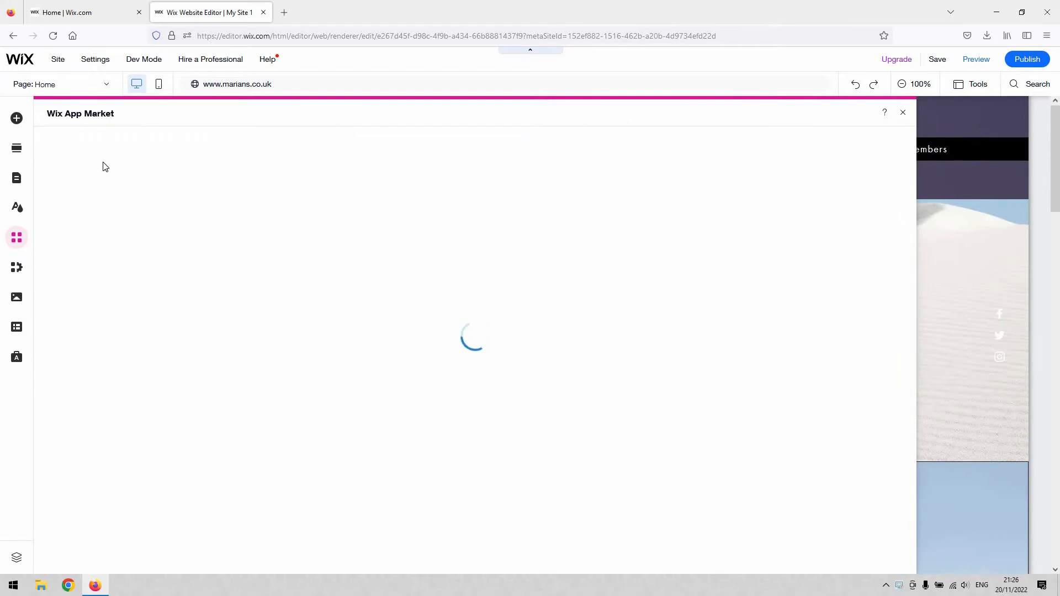
Step: Search the Wix App Market for bookings and add the Wix Bookings app to the site
click(99, 154)
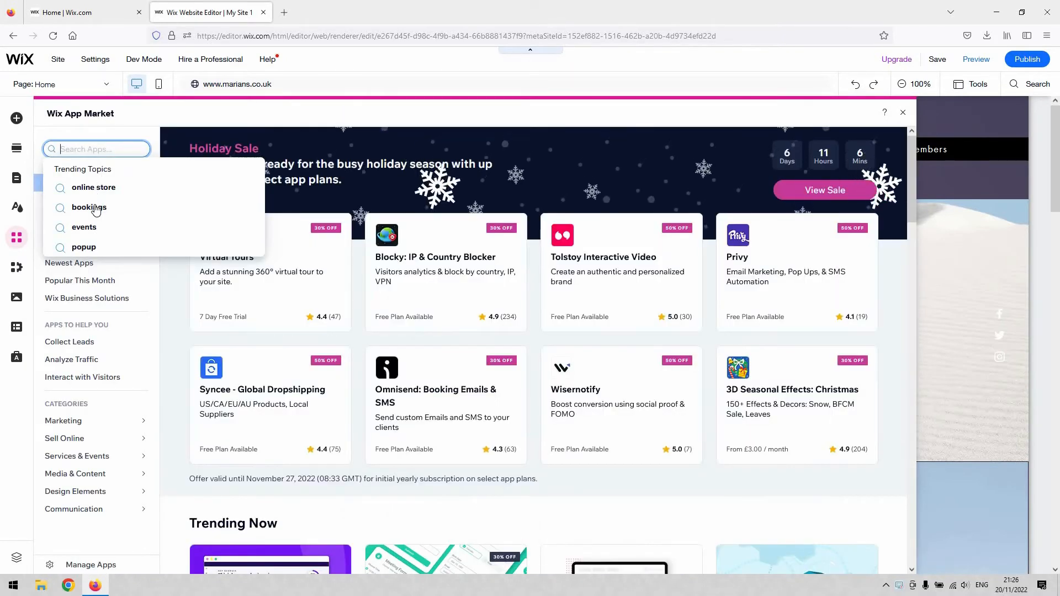
click(91, 209)
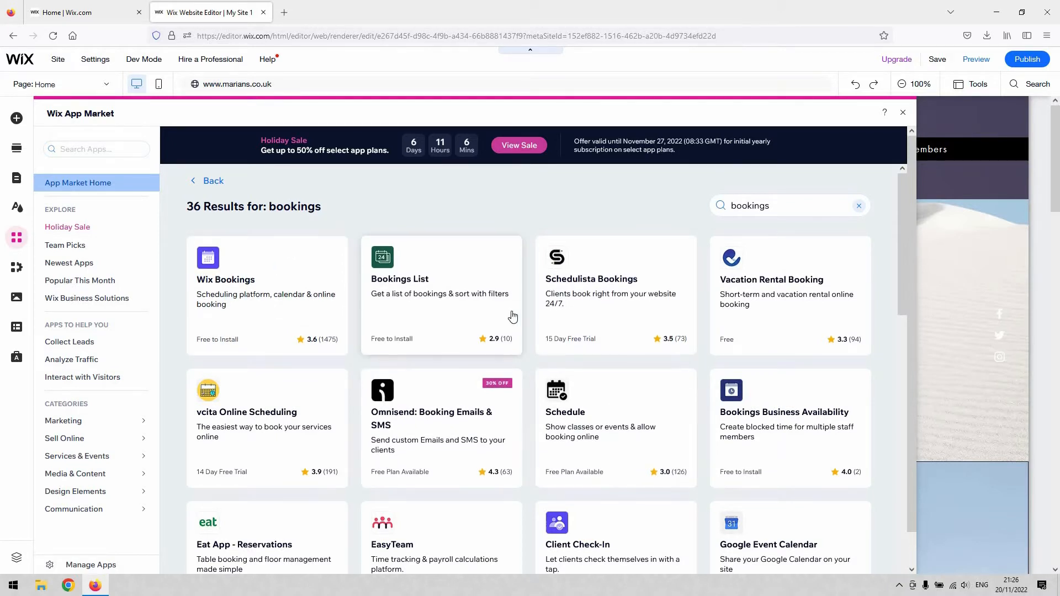
scroll(513, 316, down, 4)
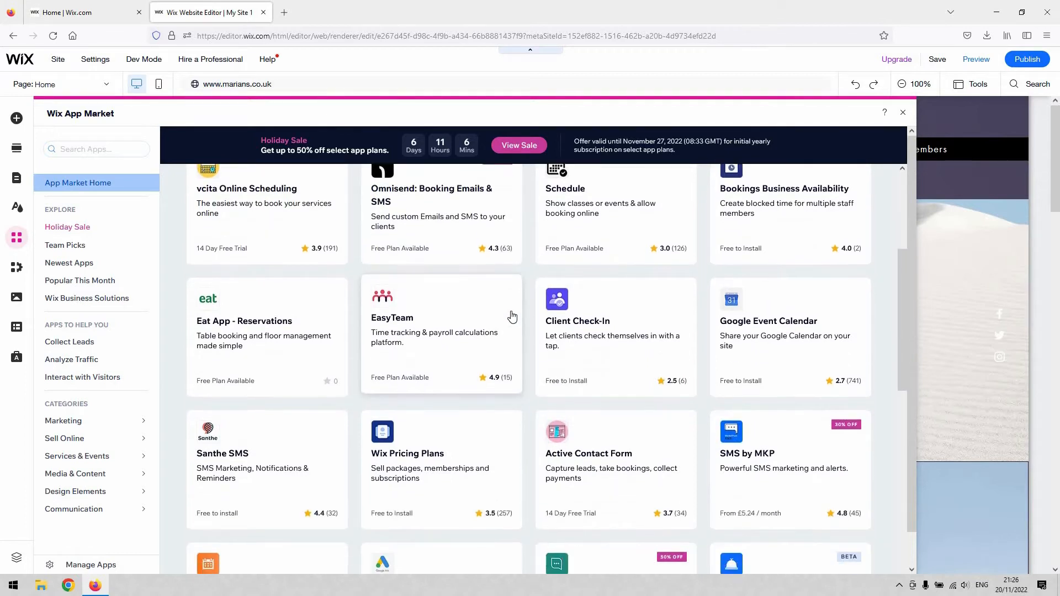
scroll(505, 326, down, 3)
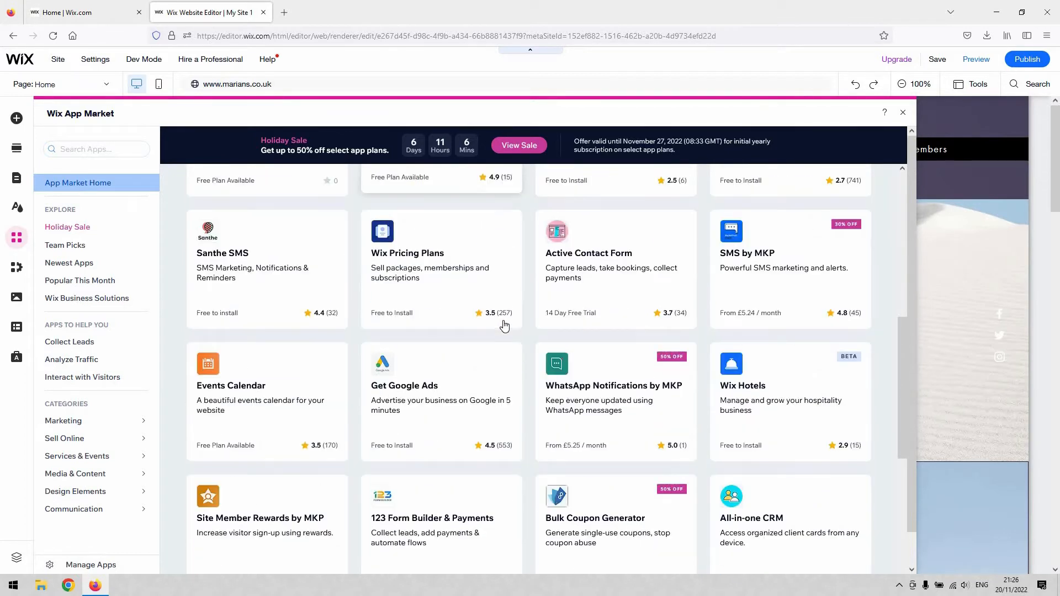
scroll(504, 326, up, 8)
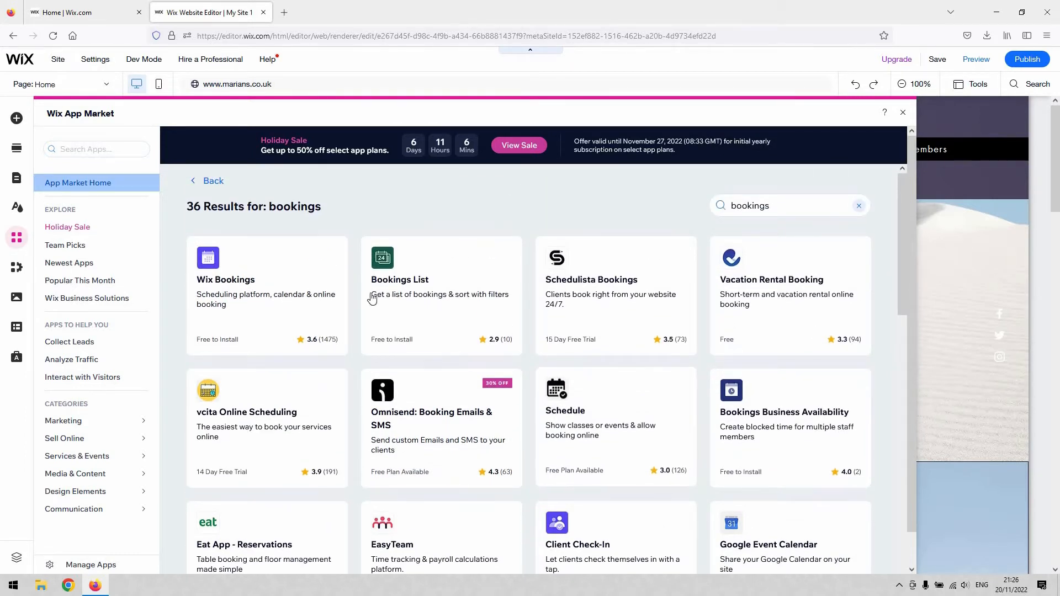
click(286, 297)
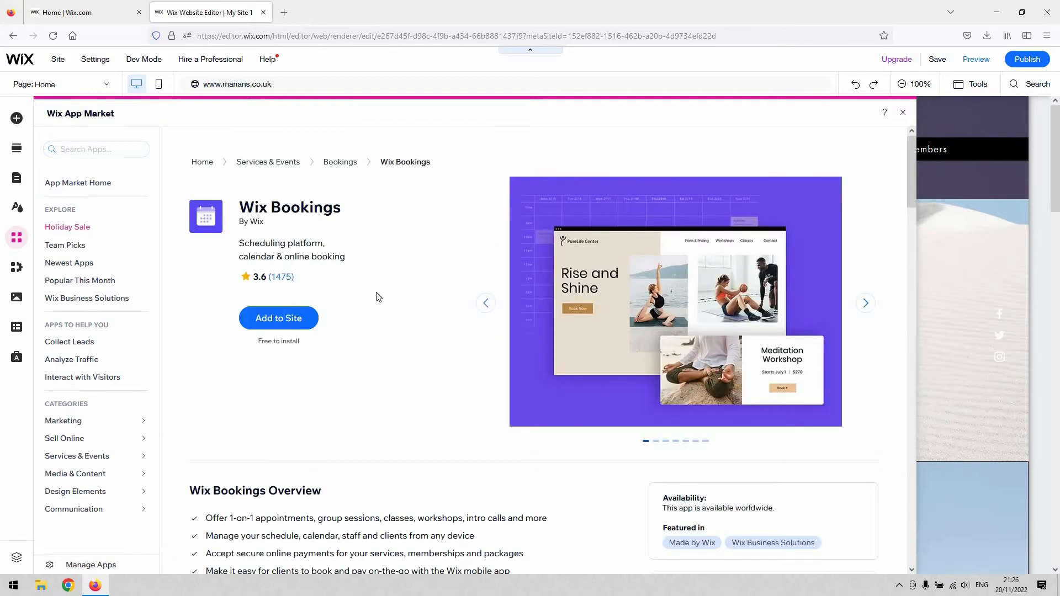
click(291, 318)
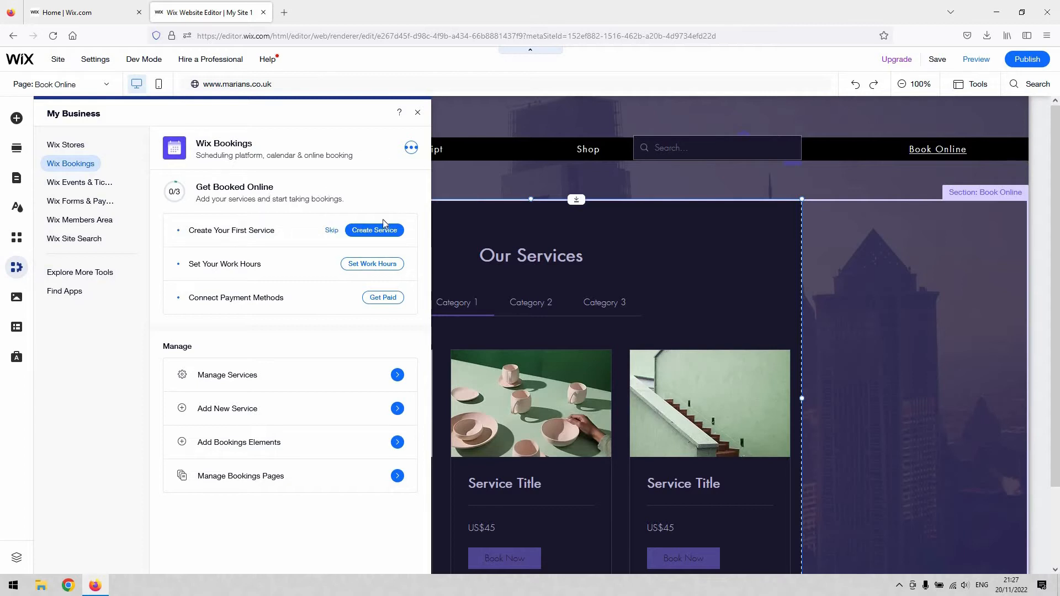
Step: Create the first bookable service from the Virtual Consultation appointment template
click(375, 232)
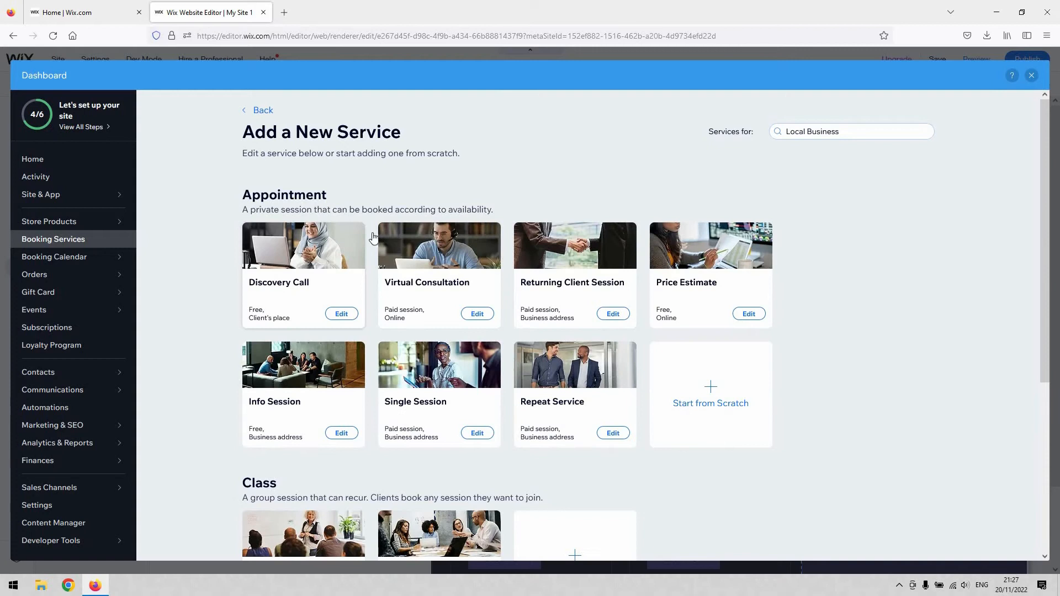
scroll(411, 256, down, 3)
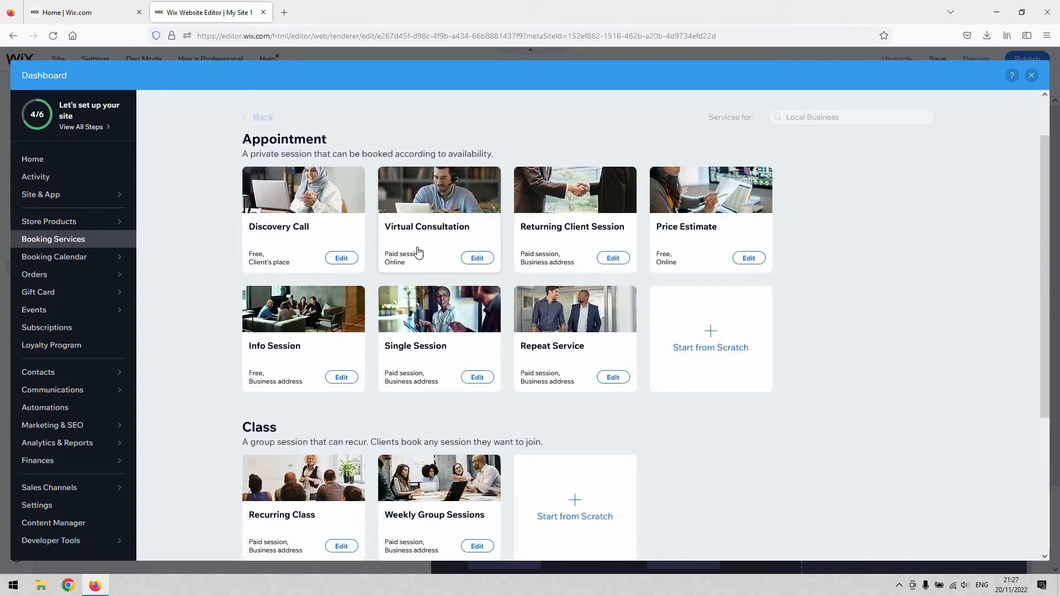
scroll(422, 248, down, 2)
scroll(307, 295, up, 5)
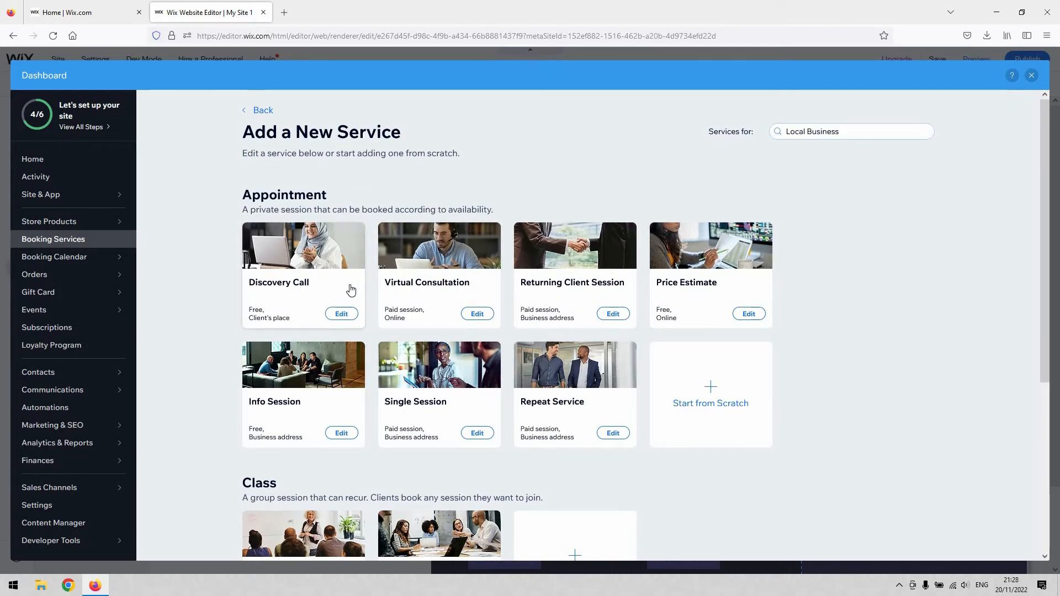
scroll(351, 290, down, 5)
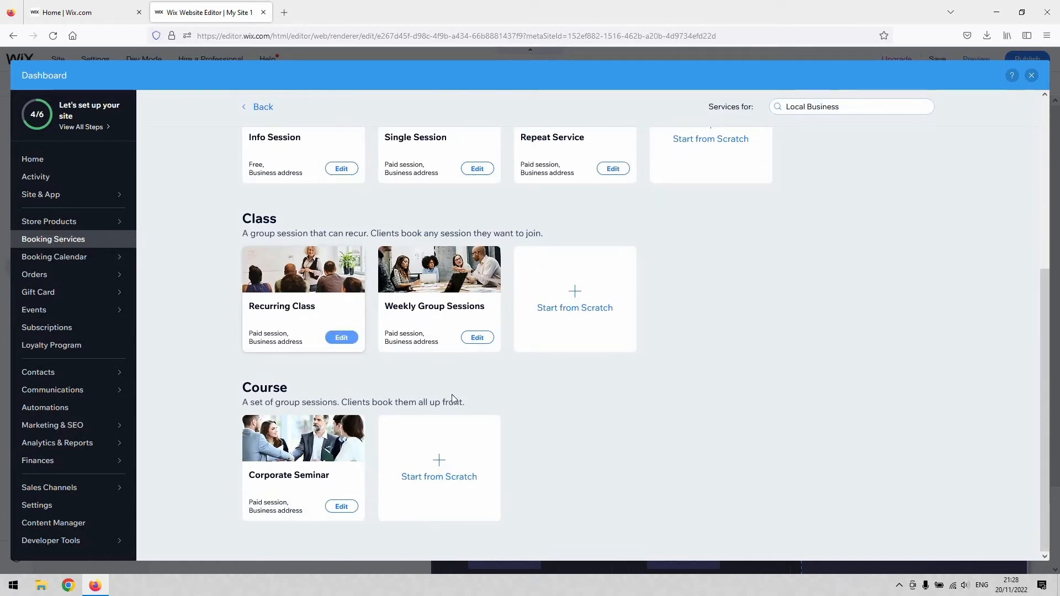
scroll(844, 346, up, 4)
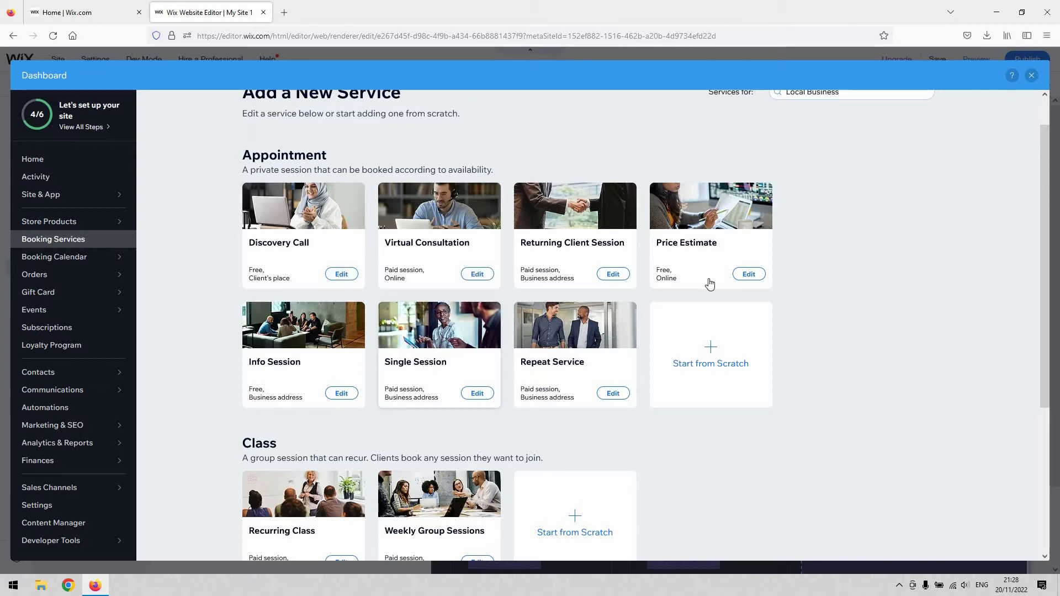
click(482, 276)
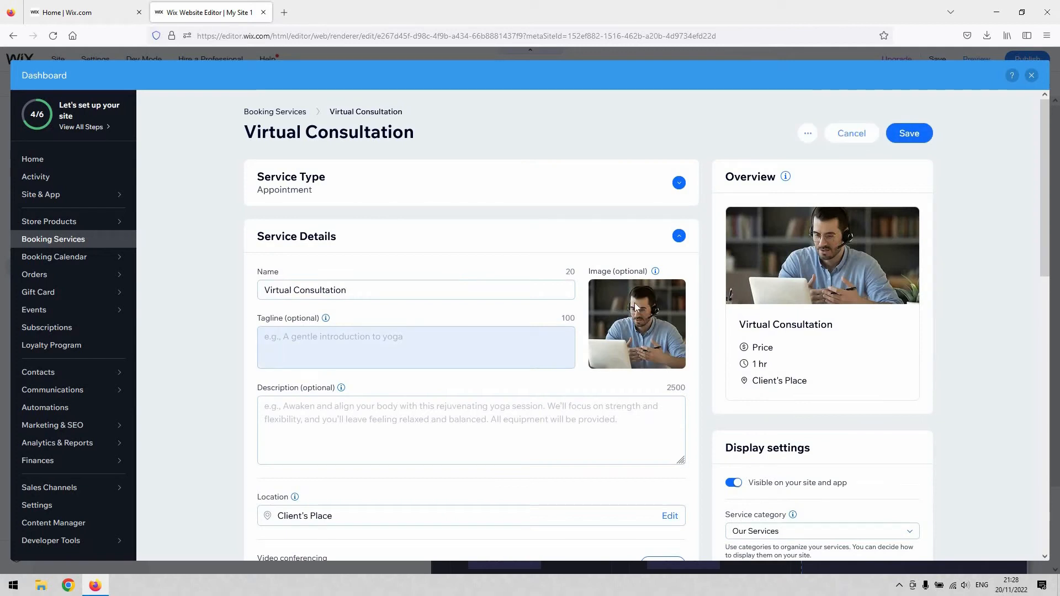
Step: Examine the Virtual Consultation's service details, location, duration, price and payment, and staff availability settings
mouse_move(637, 308)
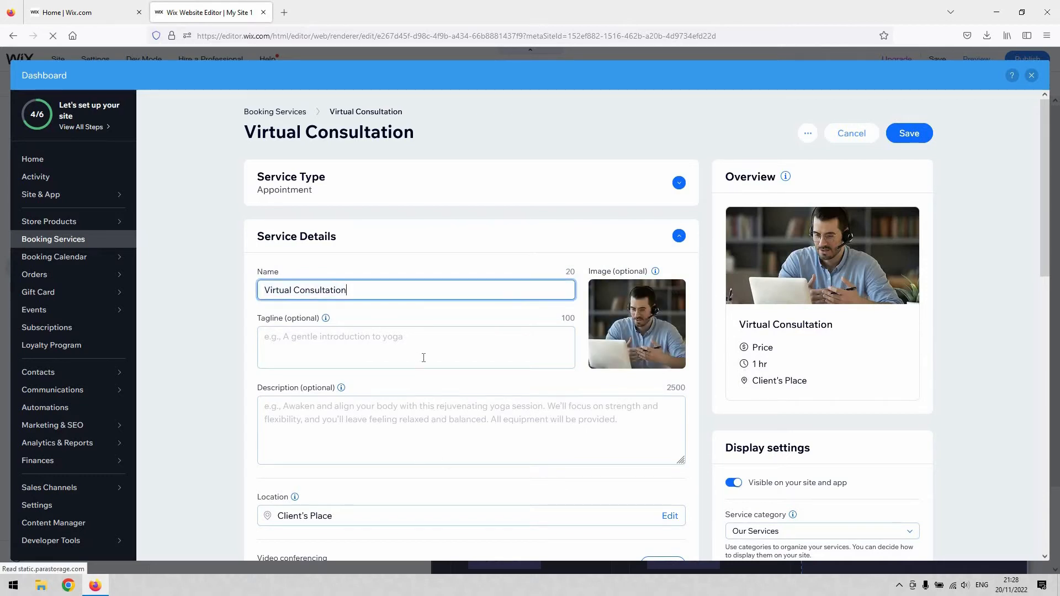
click(447, 364)
scroll(404, 233, down, 3)
click(404, 275)
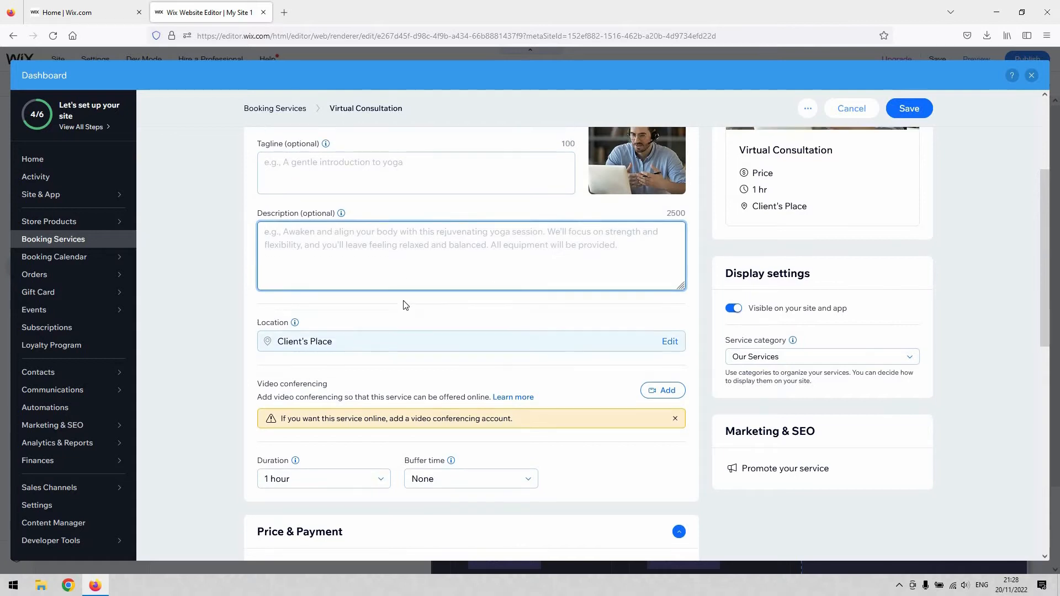
scroll(403, 301, down, 1)
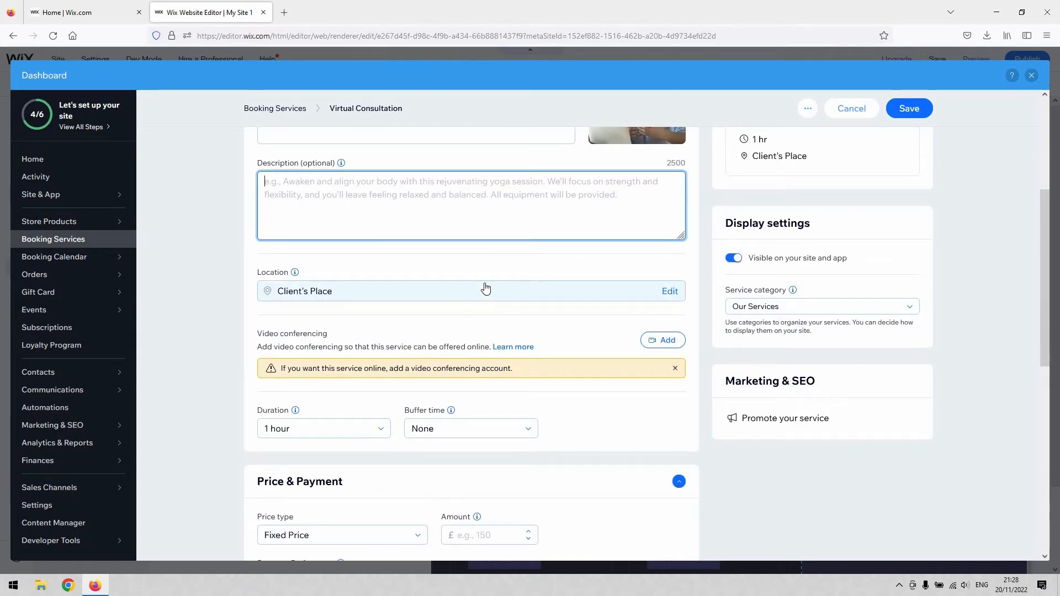
scroll(456, 353, down, 3)
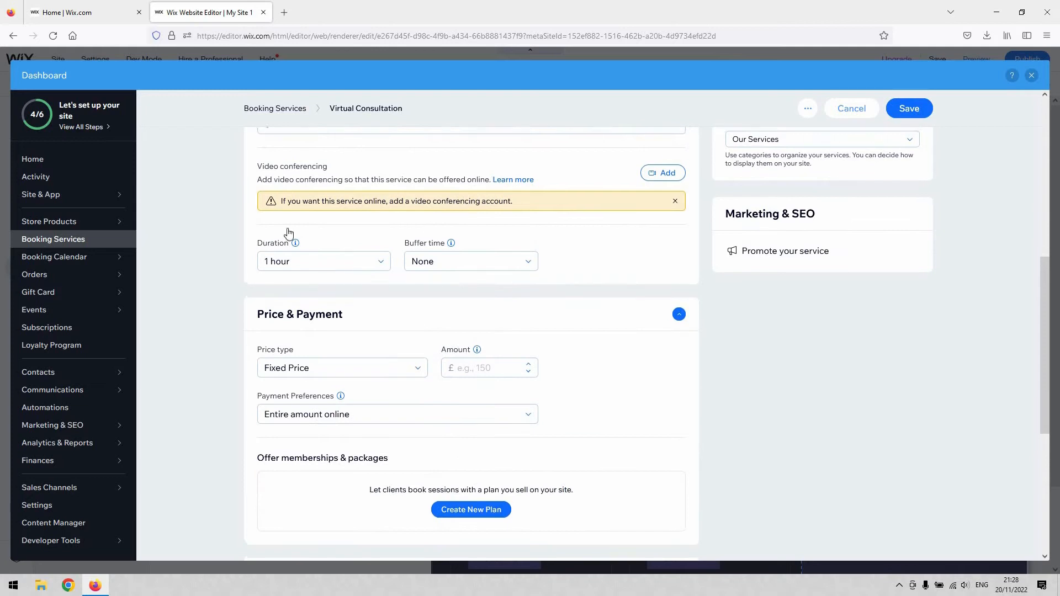
scroll(546, 294, up, 2)
scroll(507, 304, down, 2)
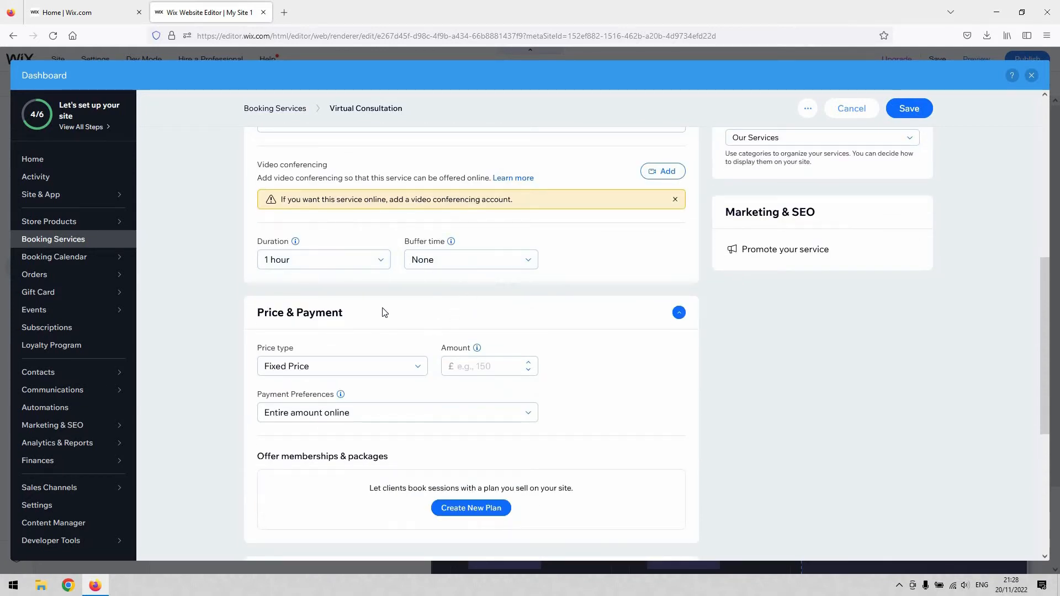
scroll(375, 271, down, 2)
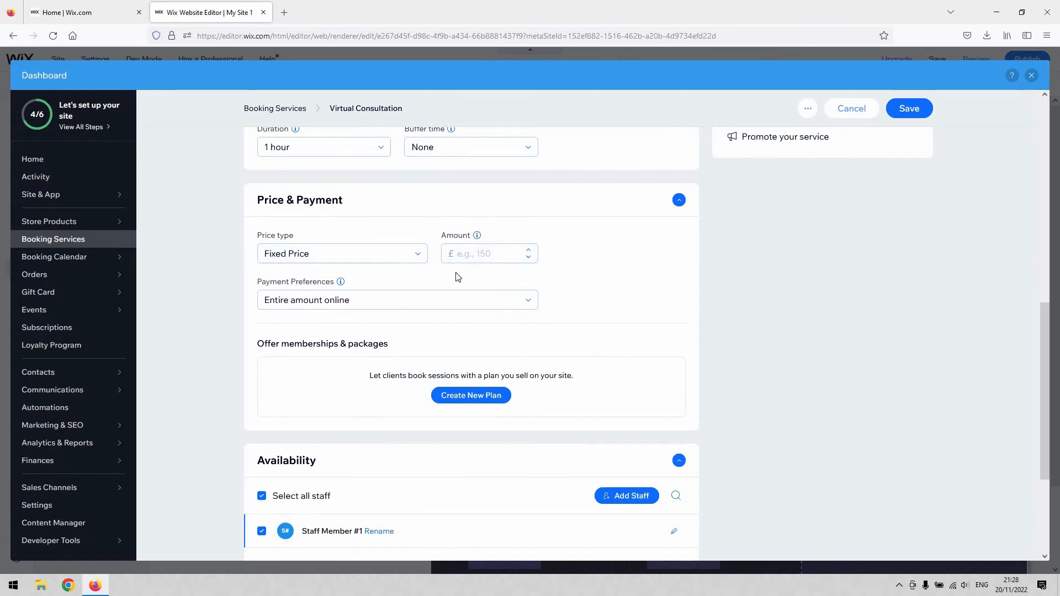
scroll(504, 248, down, 3)
click(641, 331)
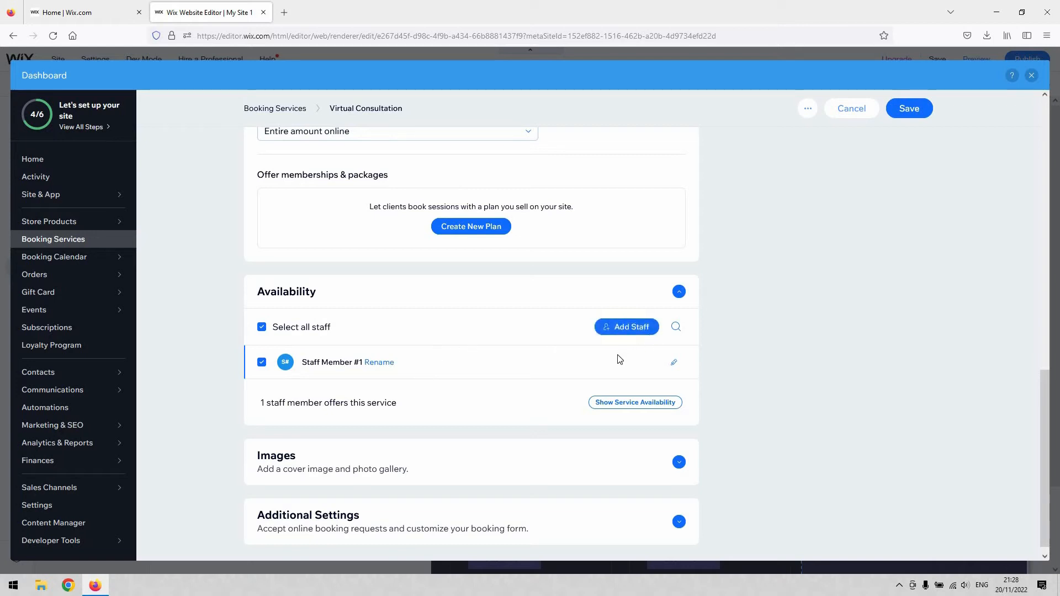
click(626, 332)
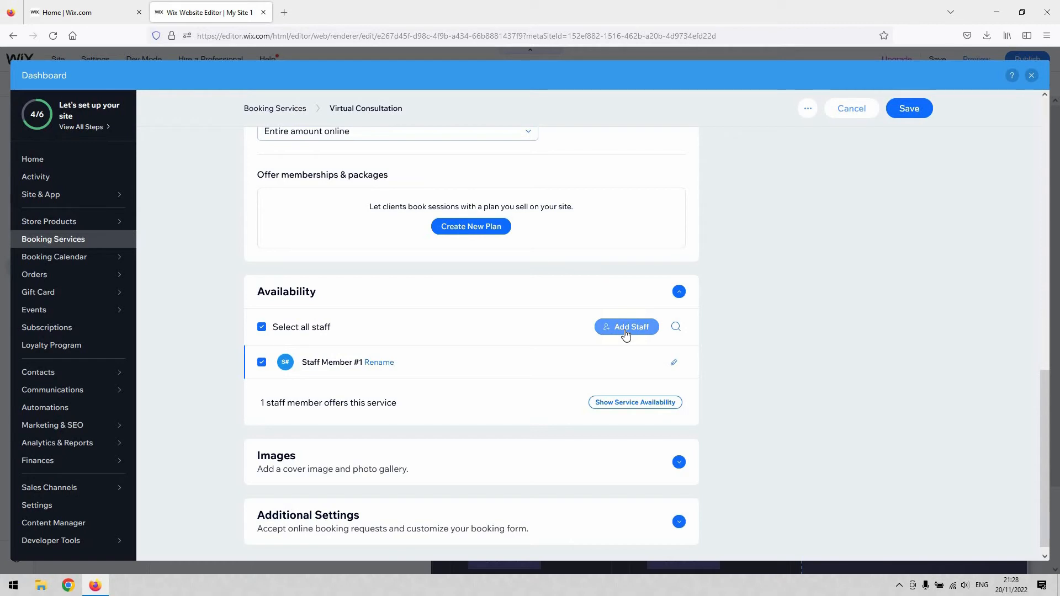
scroll(646, 359, down, 1)
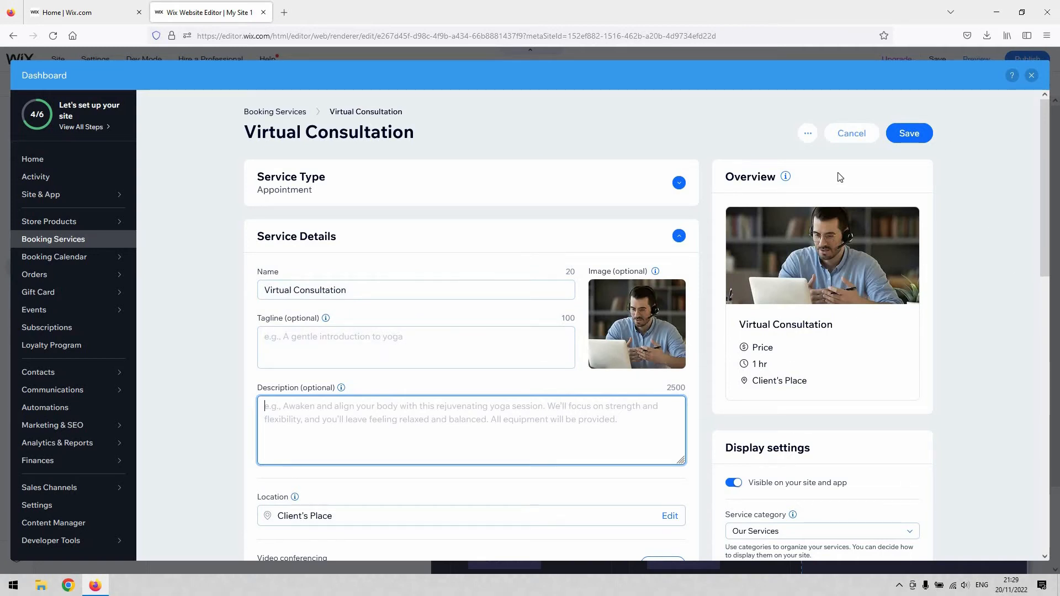
Step: Check the extra save options, review the service form again and save the Virtual Consultation service
click(808, 134)
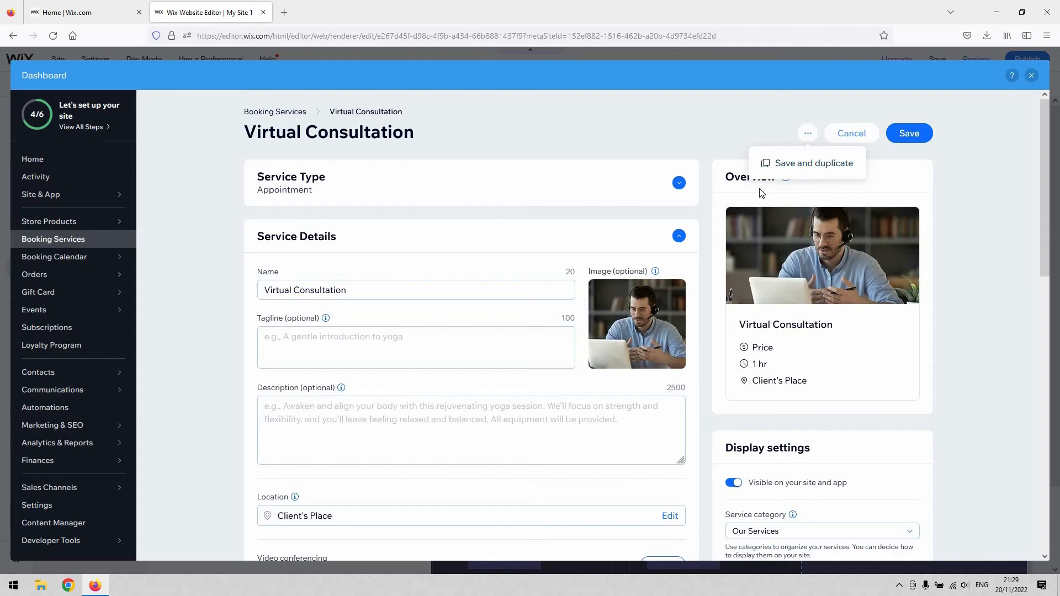
click(552, 205)
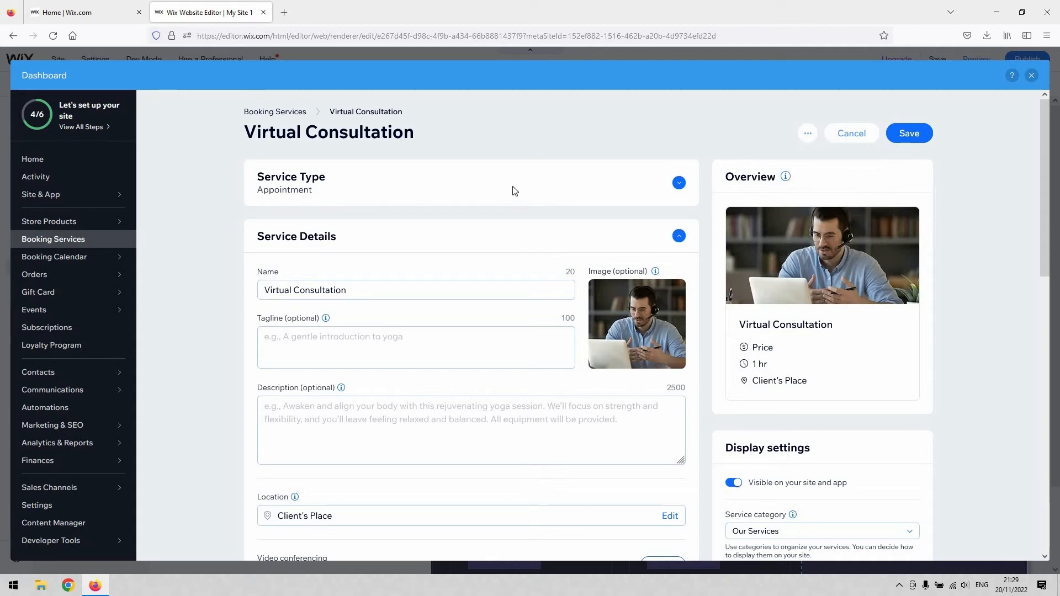
scroll(513, 193, down, 6)
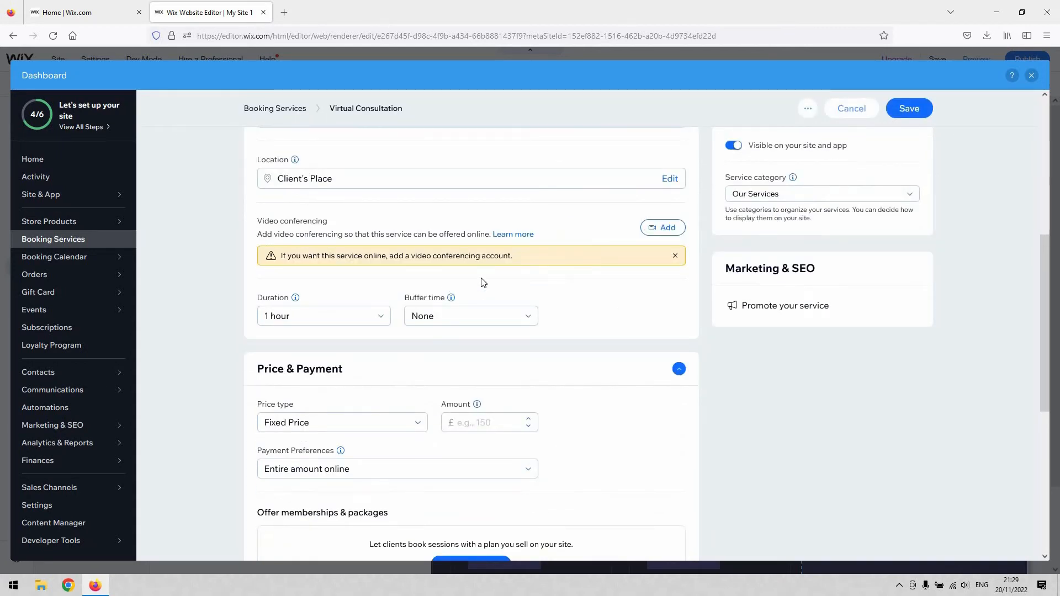
scroll(558, 281, up, 6)
scroll(558, 284, down, 6)
scroll(814, 312, up, 6)
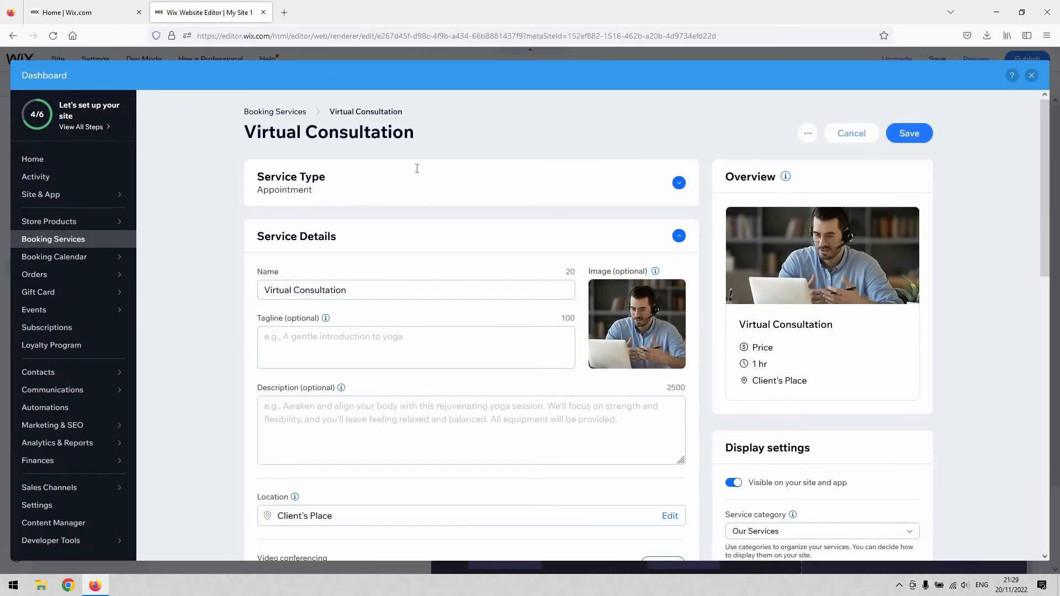
scroll(665, 407, down, 3)
scroll(699, 244, up, 2)
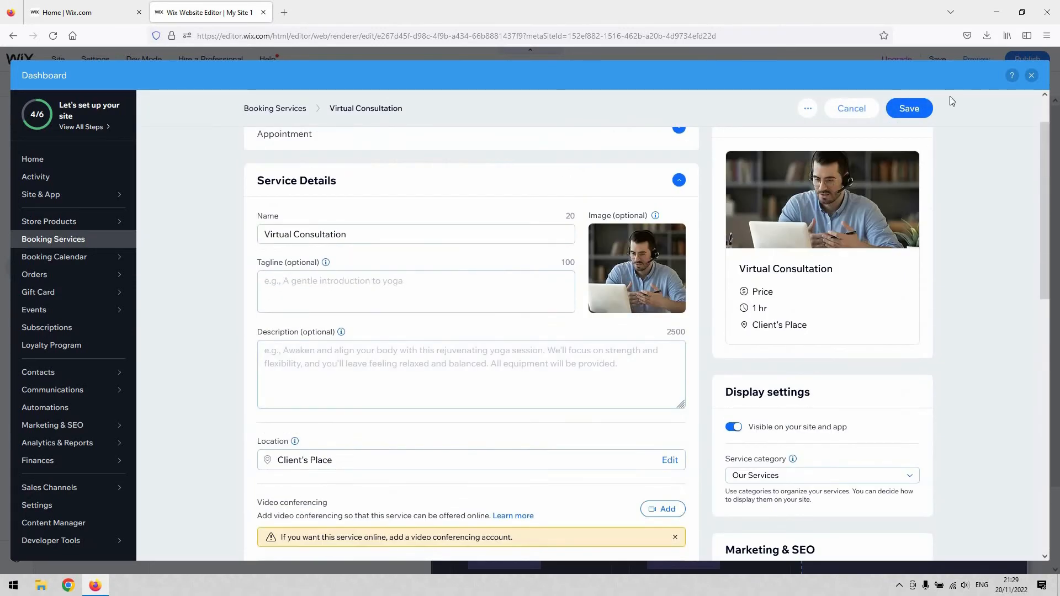
click(909, 108)
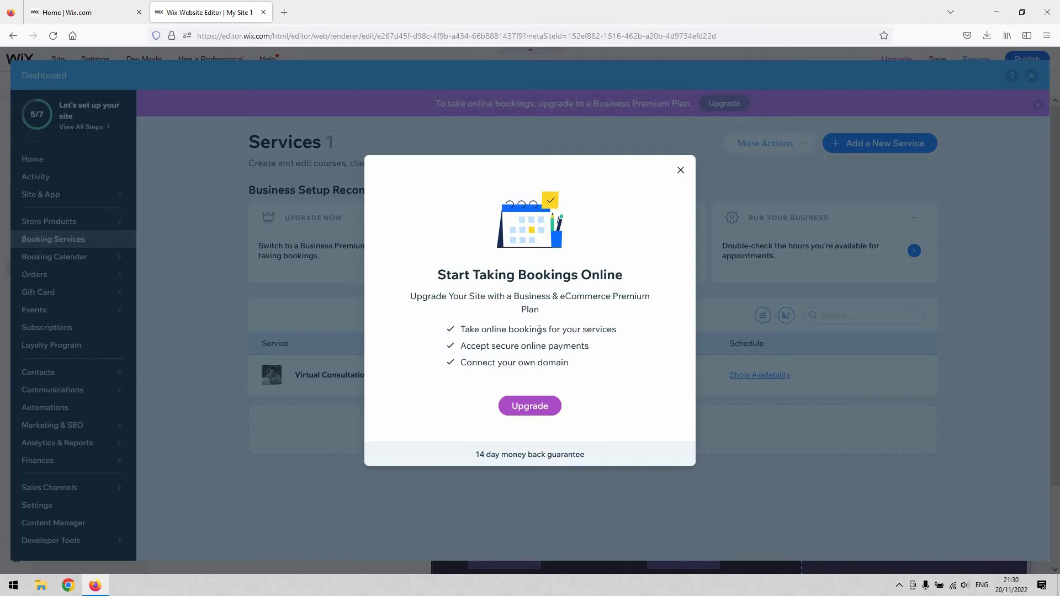
Step: View the Business and eCommerce premium plans offered for taking online bookings, and return to the services list without refreshing it
click(538, 405)
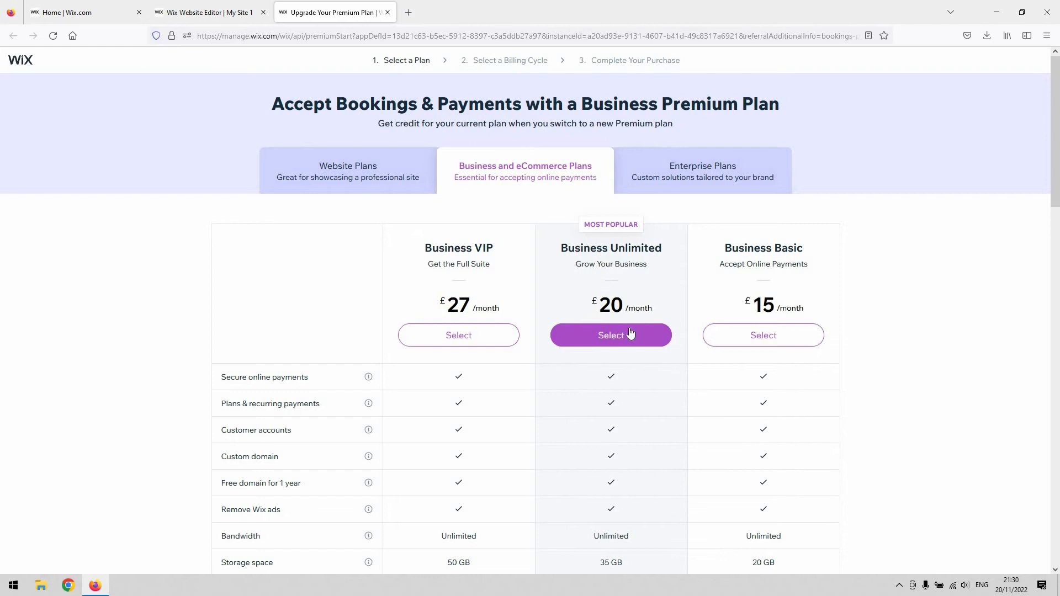
scroll(664, 326, down, 2)
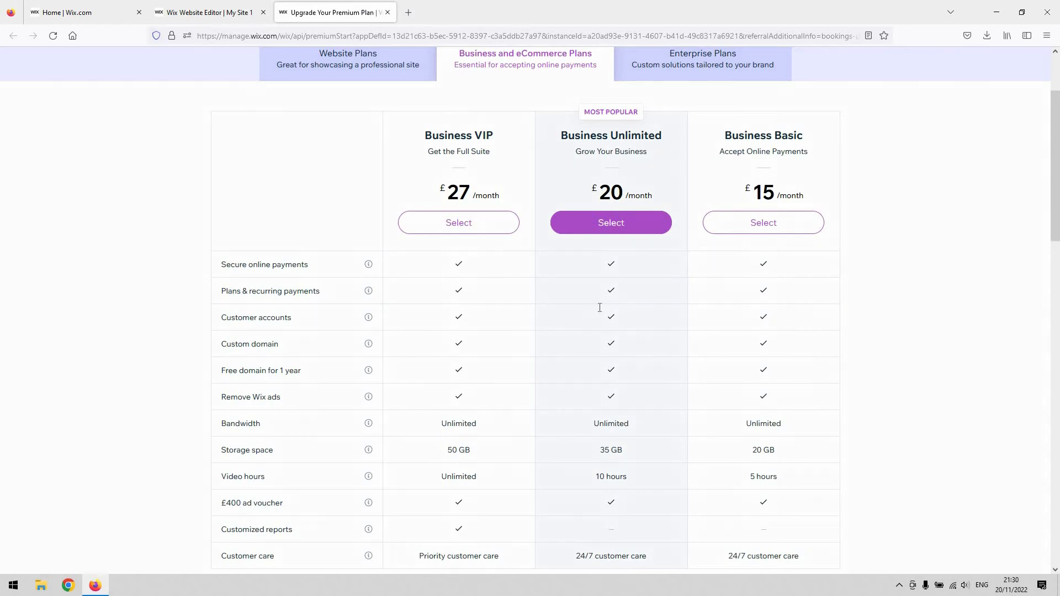
key(ctrl+w)
click(564, 337)
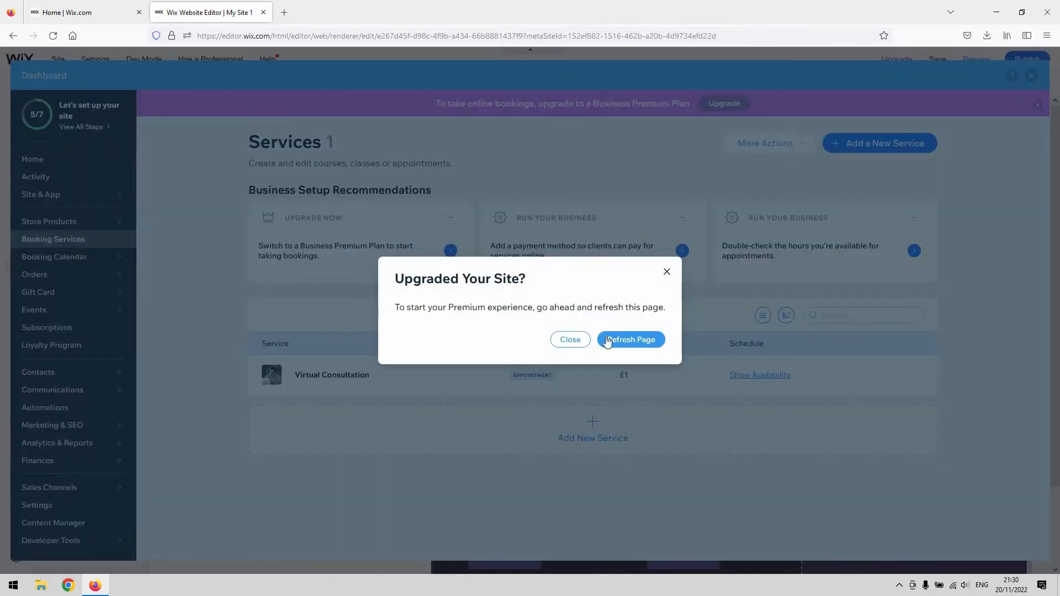
click(577, 345)
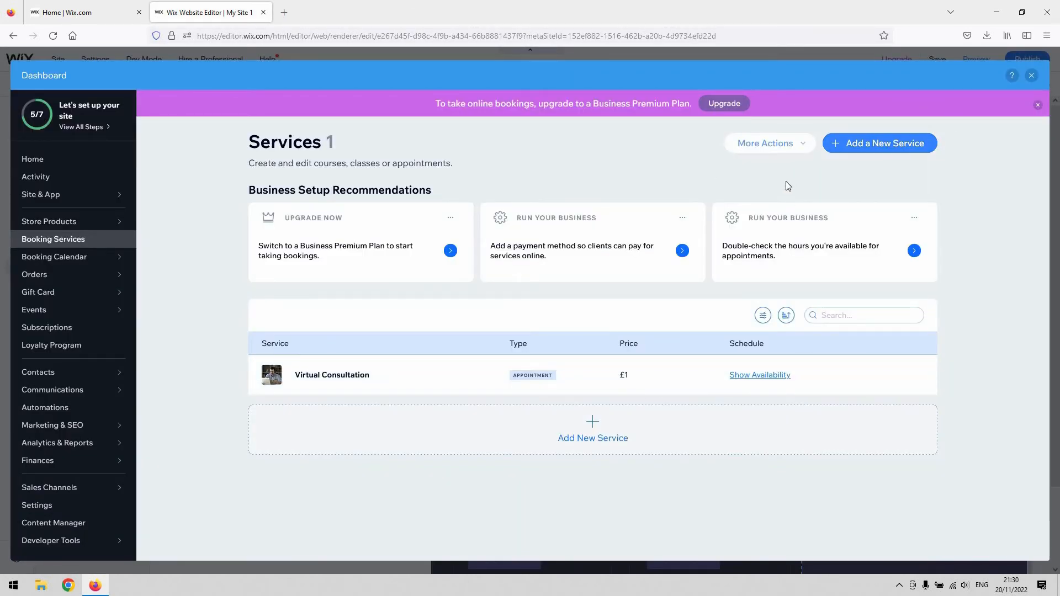
Step: Examine the additional actions for booking services and the dashboard's Store Products options
click(798, 143)
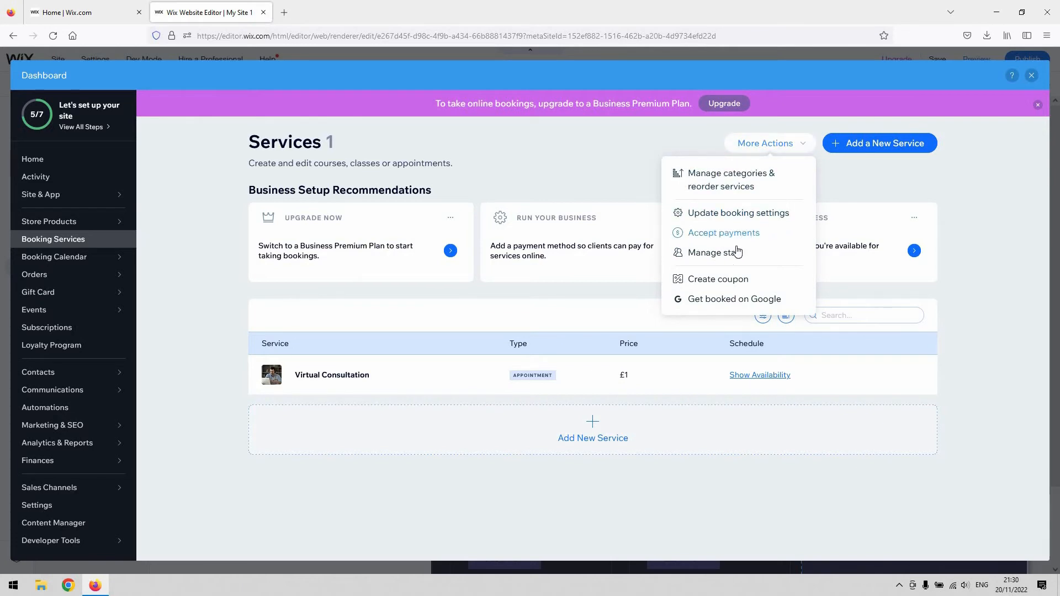
click(592, 164)
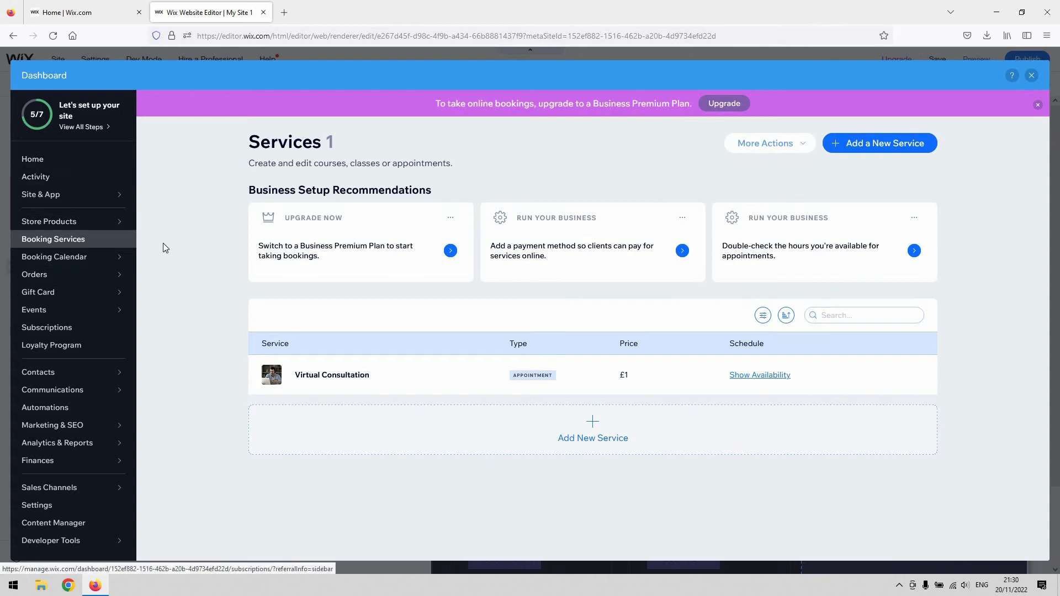
mouse_move(55, 223)
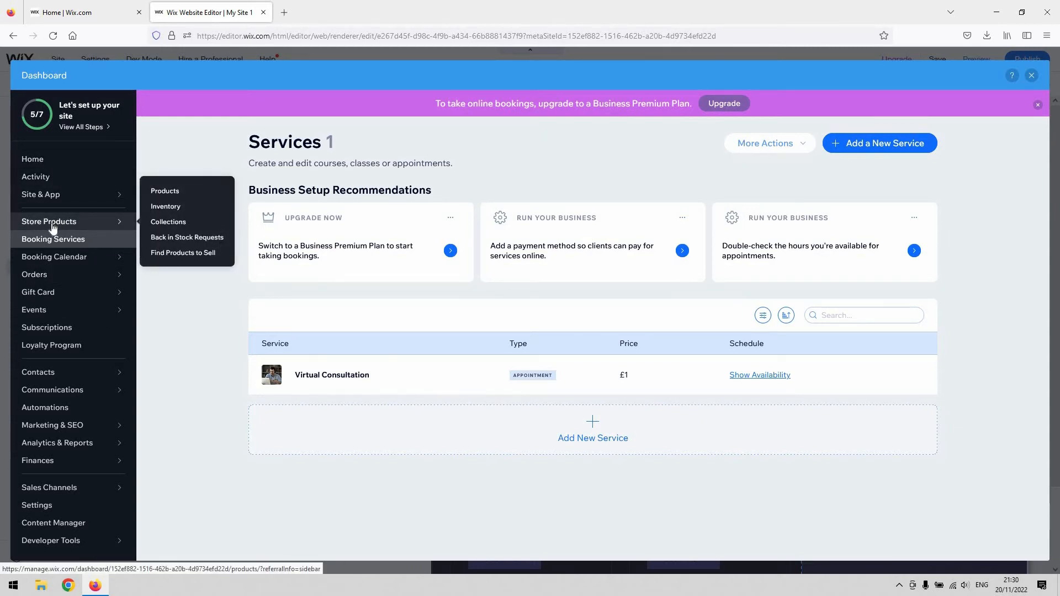
Step: Leave the dashboard, view the Service Page and Booking Calendar among the site's bookings pages, and open the Wix App Market
click(1031, 75)
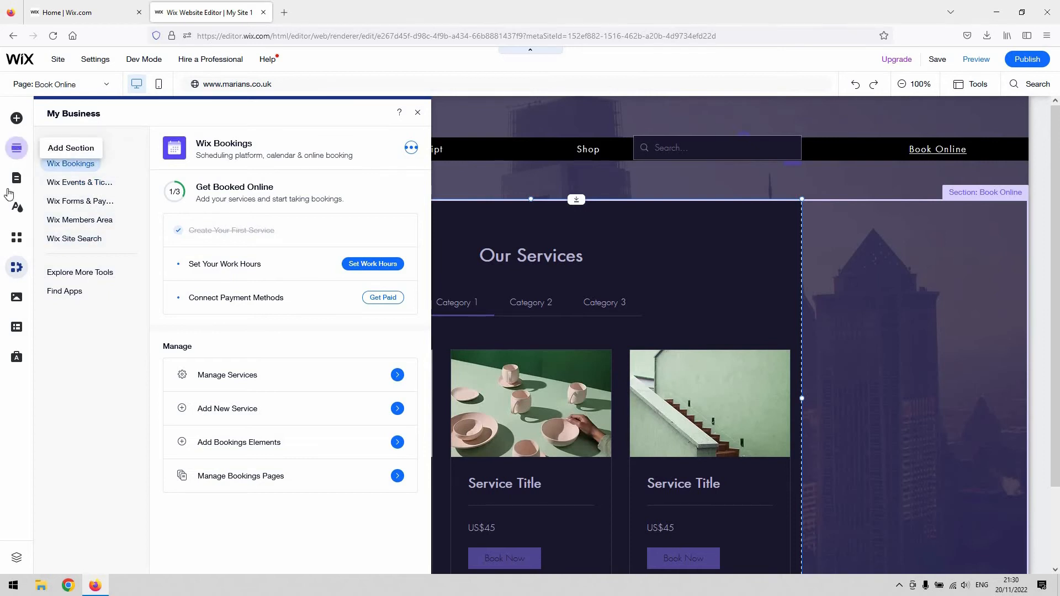
click(16, 187)
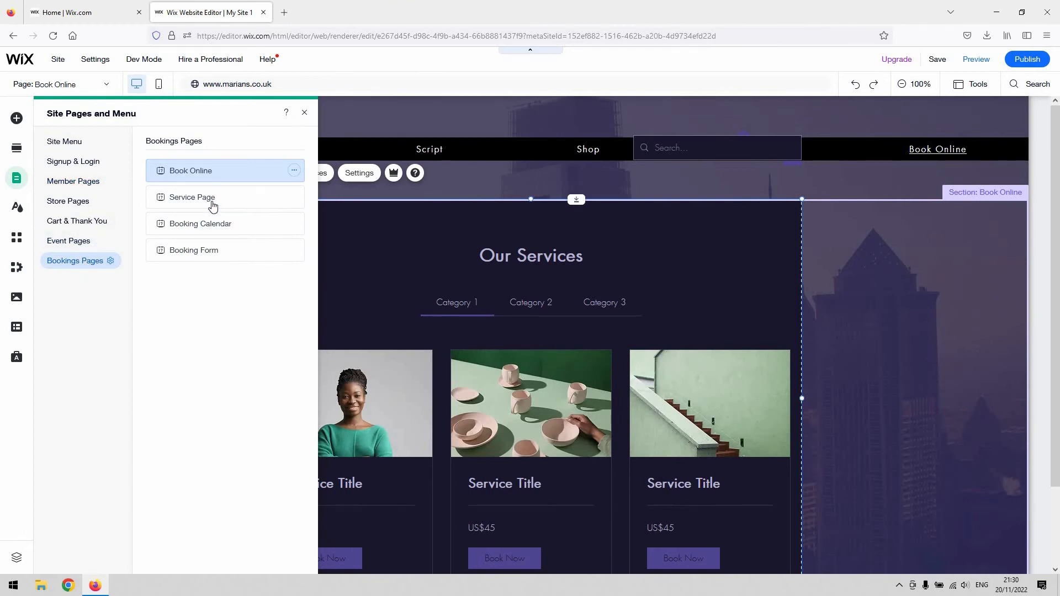
click(207, 205)
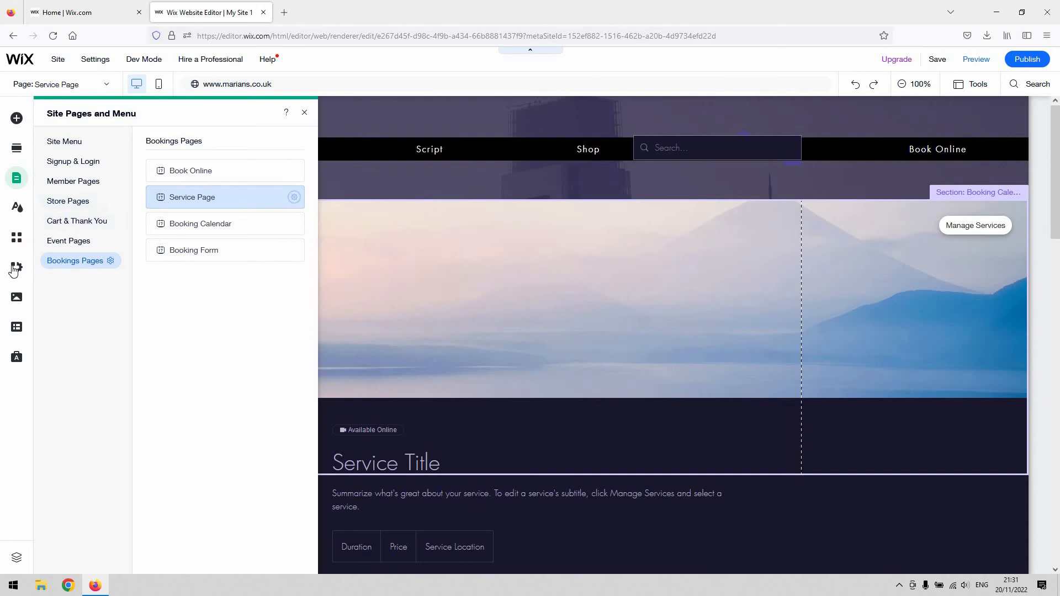
click(15, 269)
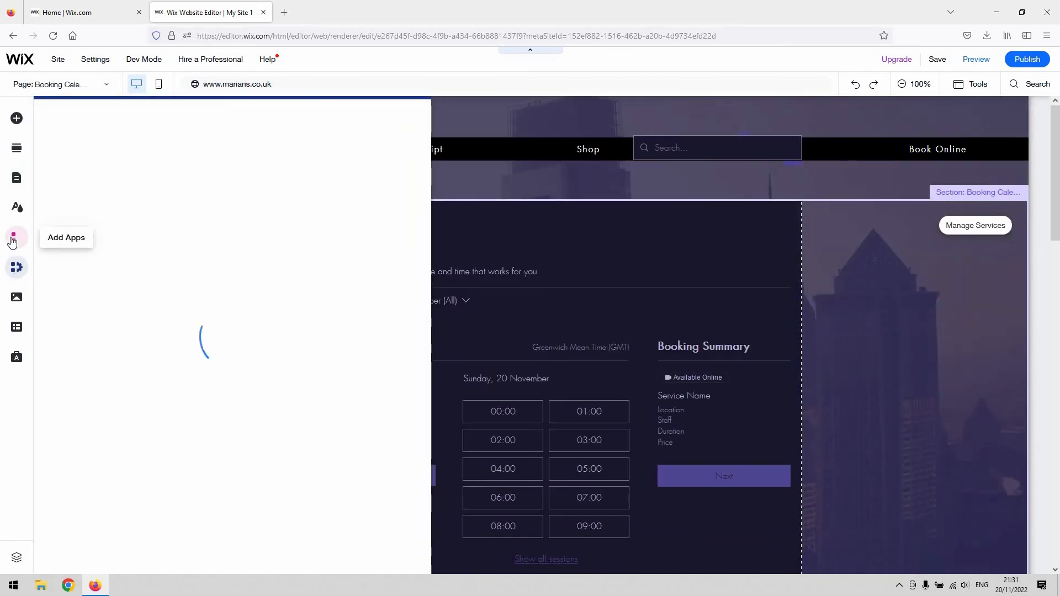
click(13, 240)
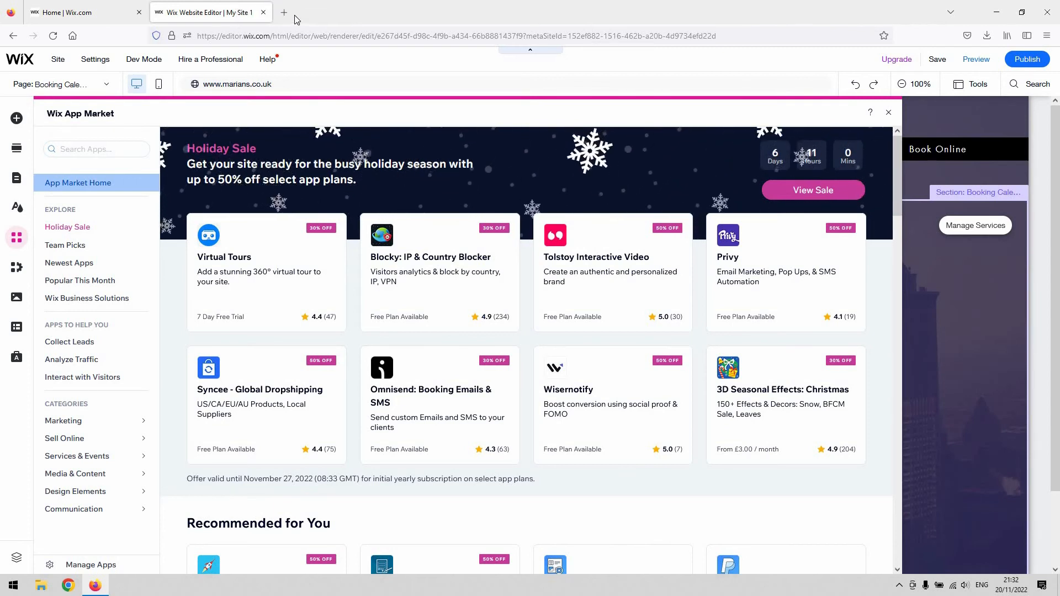
Step: Search the web for calendly in a new browser tab, view the Calendly homepage, and return to the Wix editor
click(284, 15)
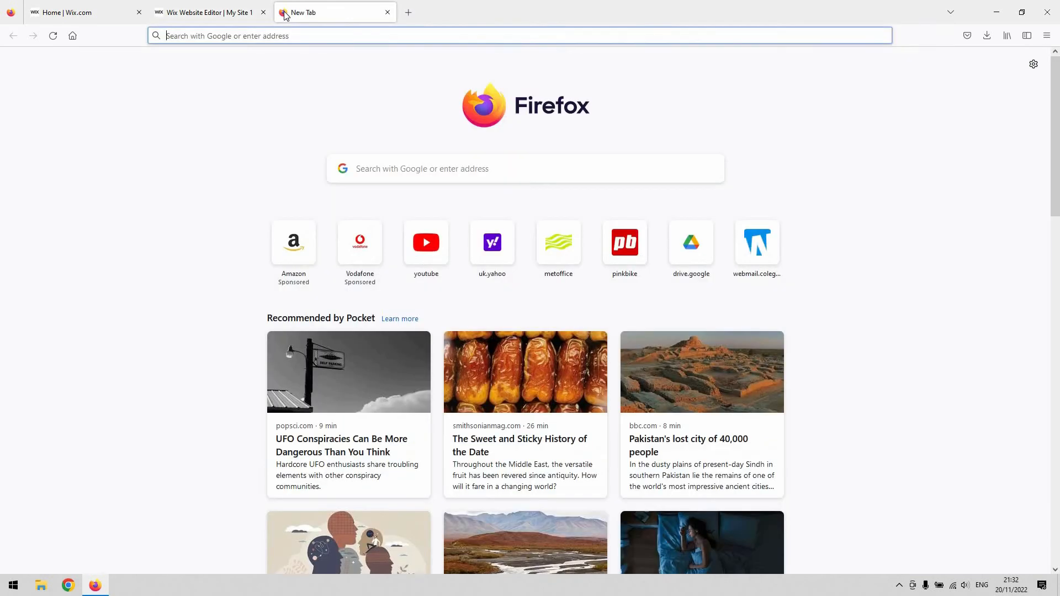
text(calendly)
key(Return)
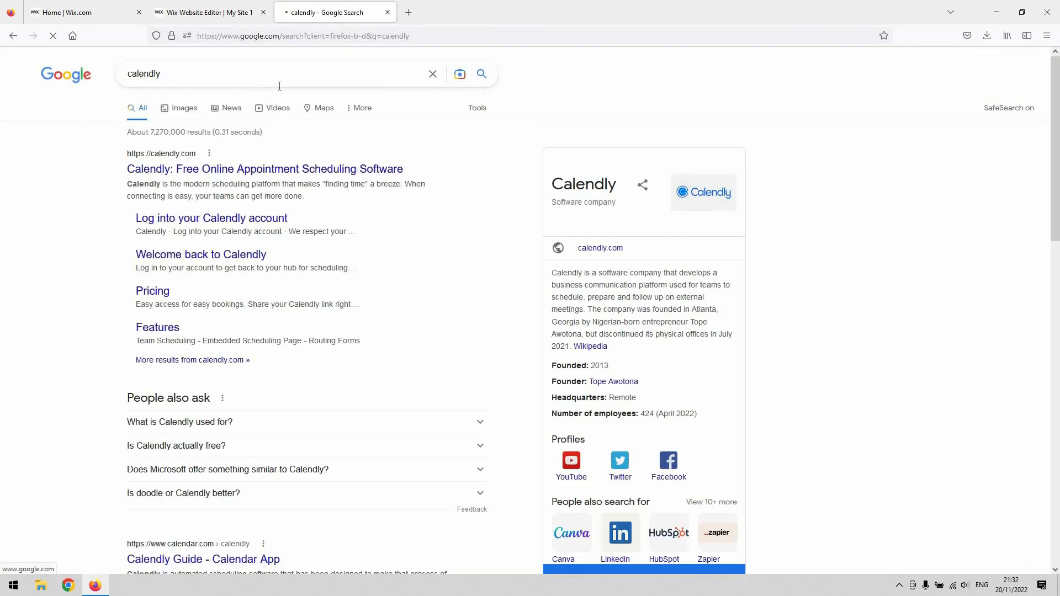
click(271, 170)
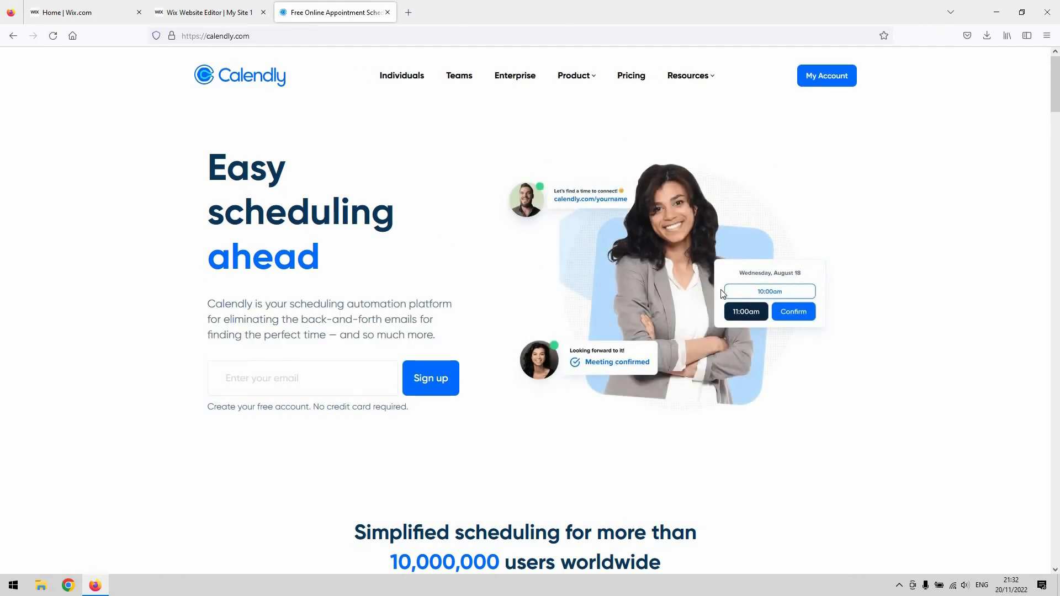
middle_click(359, 5)
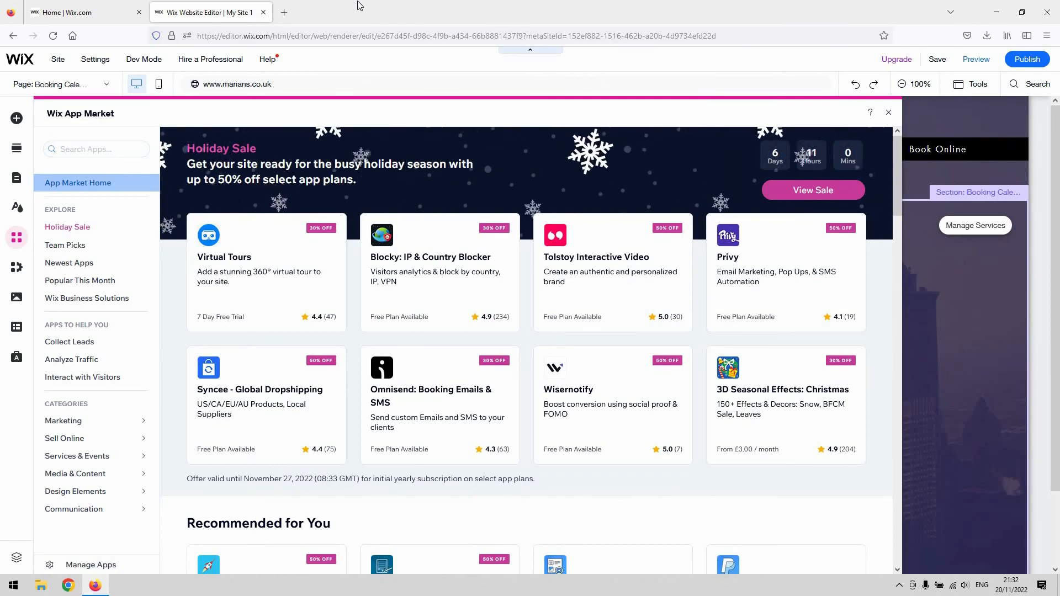
Step: Search the Wix App Market for google calendar and look through the calendar and booking apps offered
click(99, 150)
text(go)
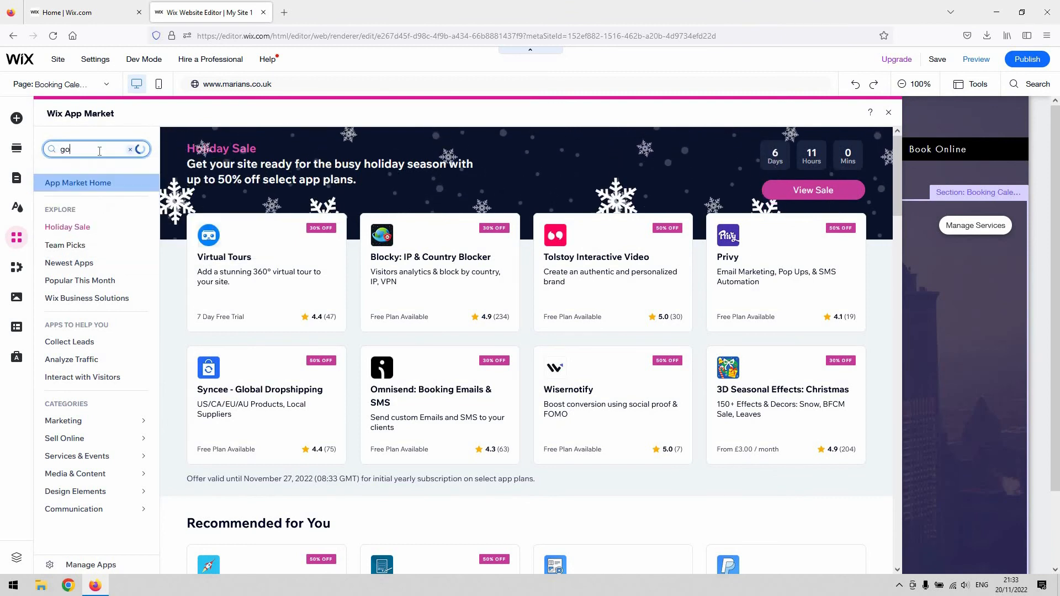
text(ogle )
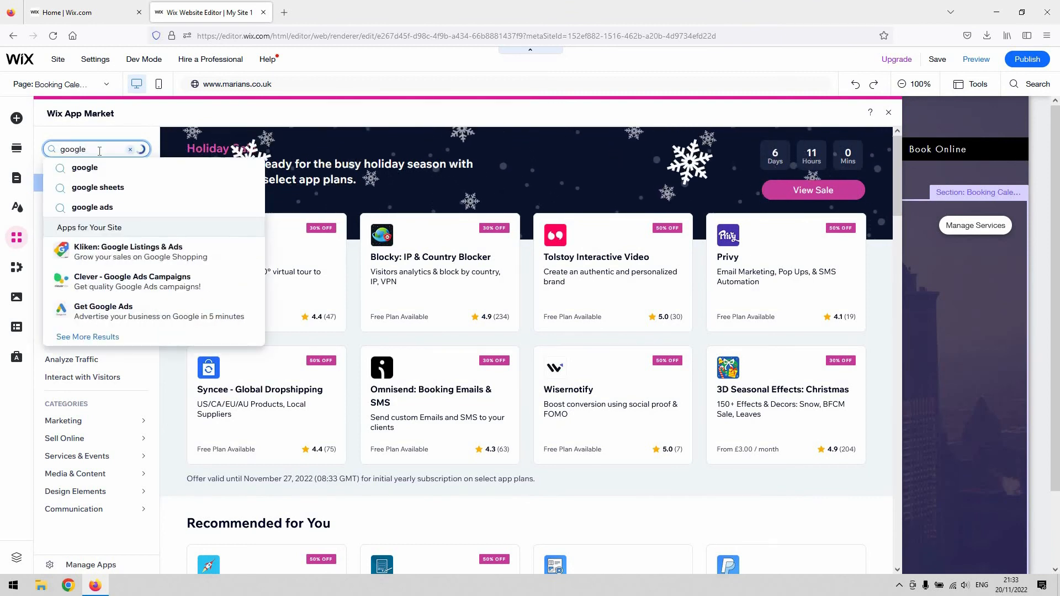
text(ca)
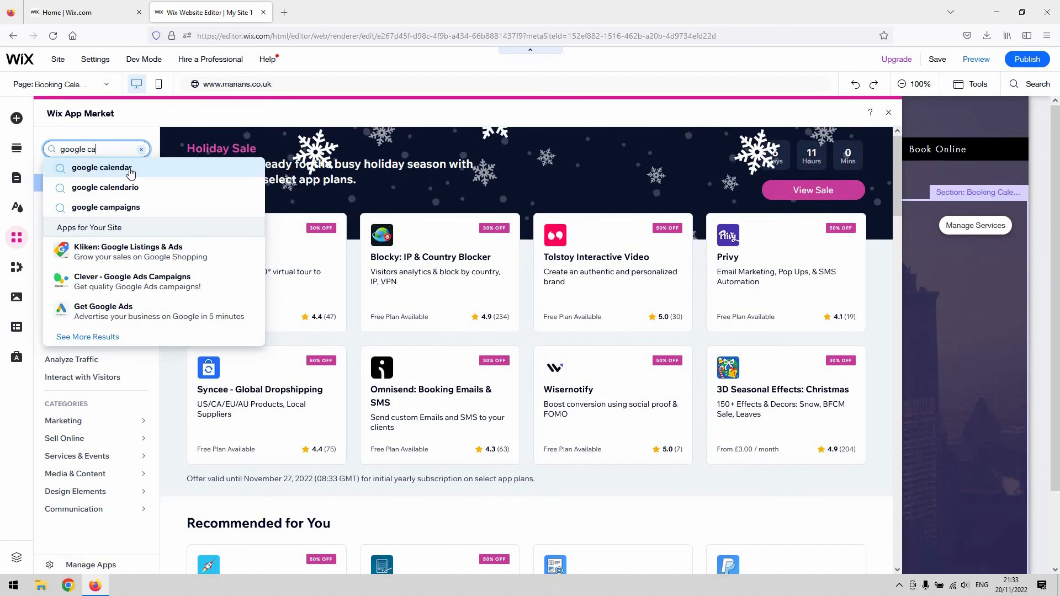
click(168, 175)
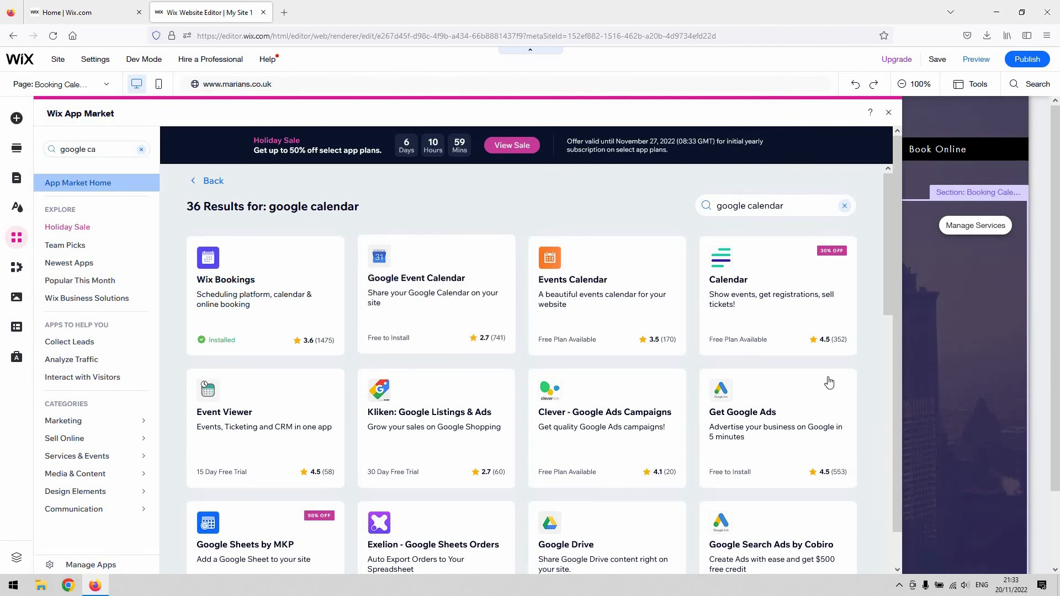
scroll(572, 326, down, 2)
scroll(585, 325, down, 2)
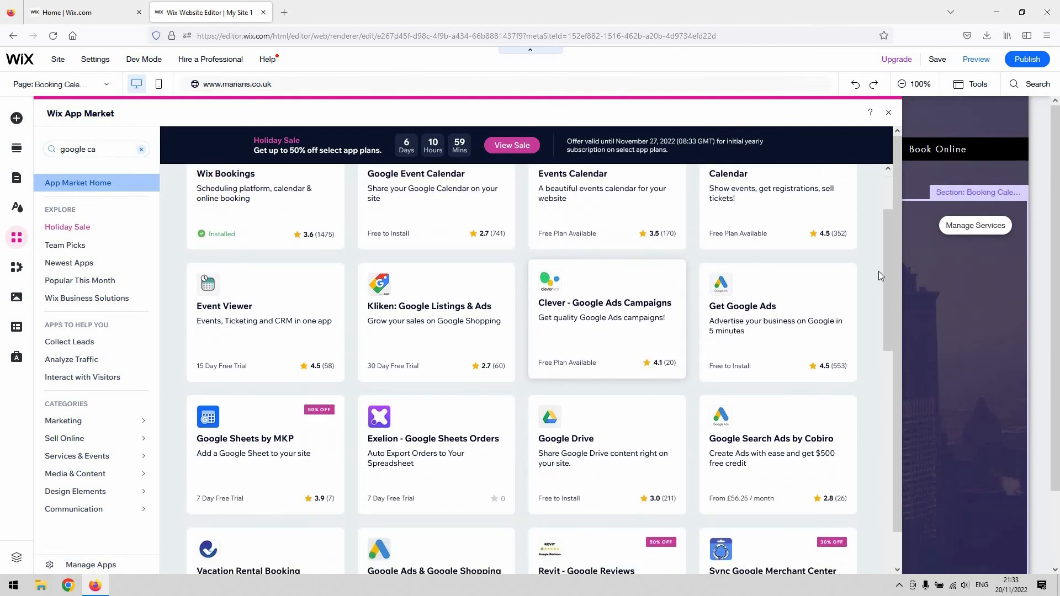
scroll(662, 309, up, 4)
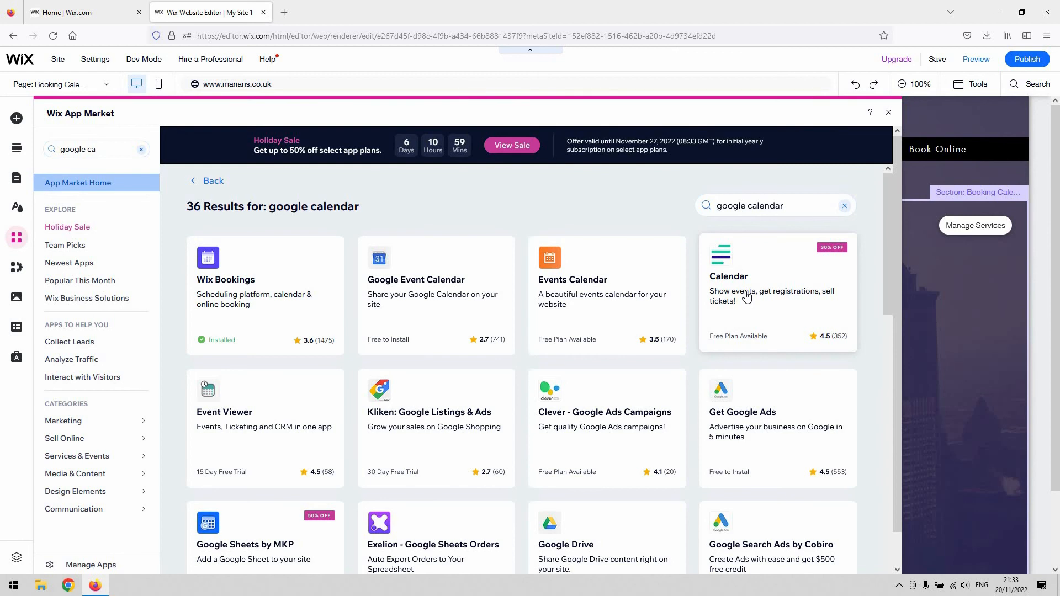
scroll(518, 381, down, 5)
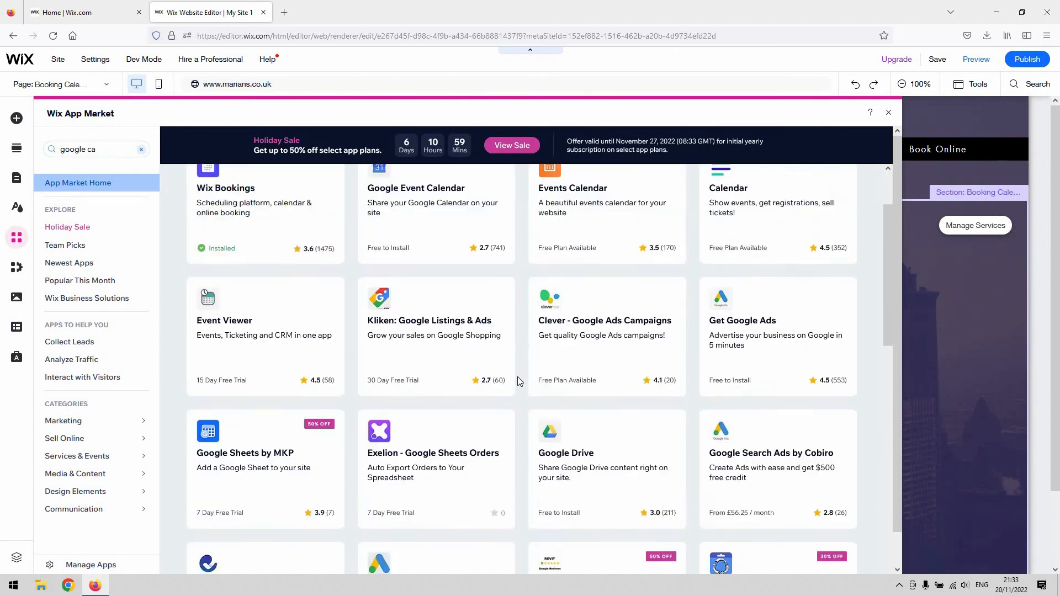
scroll(518, 377, up, 5)
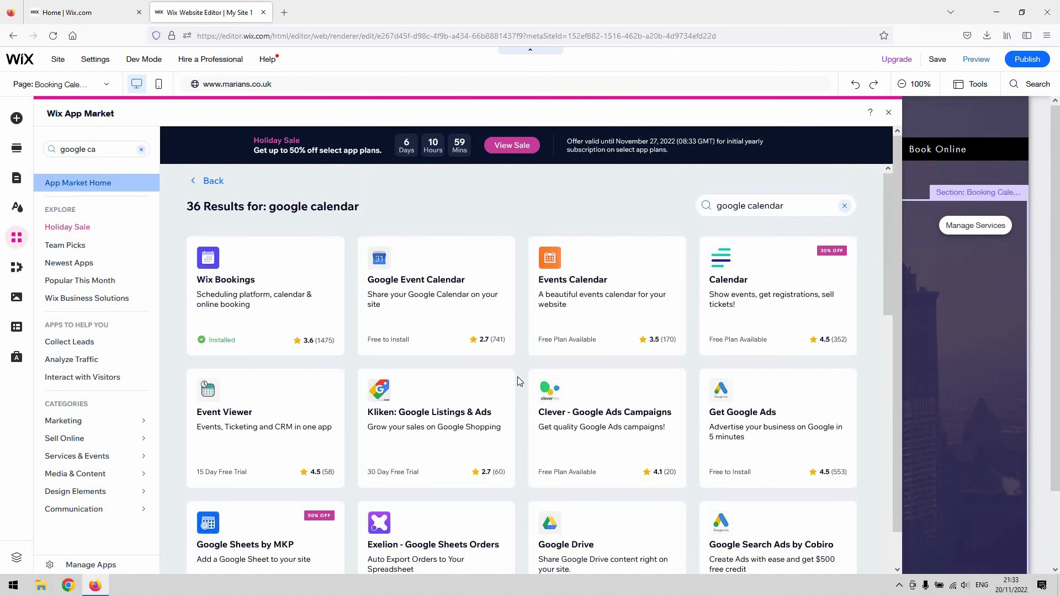
Step: Close the App Market and open the management of booking services from the Booking Calendar page
click(889, 113)
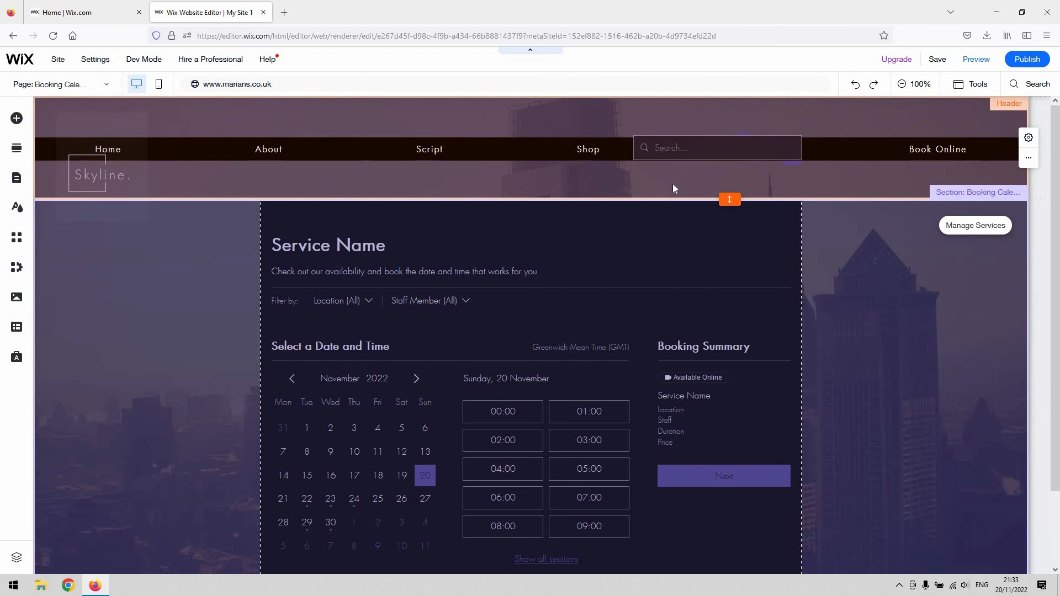
click(981, 231)
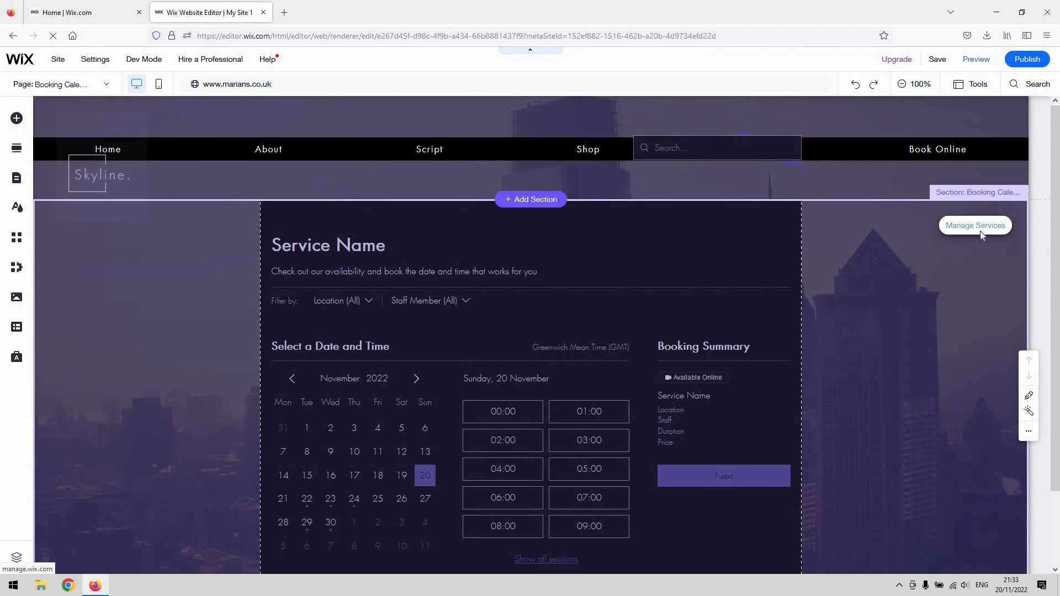